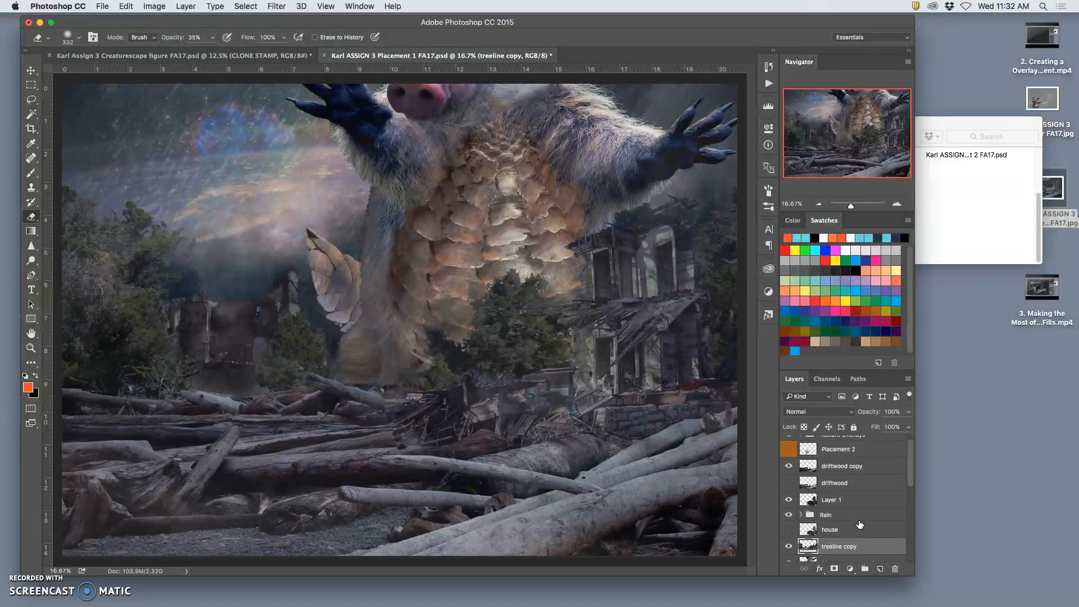
- Toggle the Placement 1 copy 2 layer's visibility to check it, and add a new layer directly above it
scroll(859, 524, "down", 10)
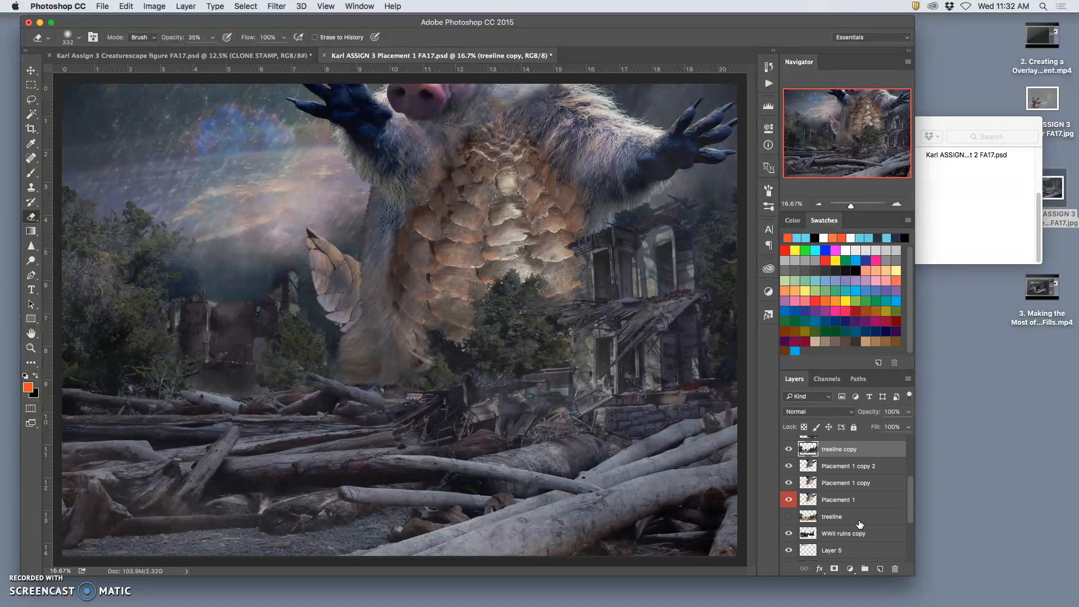
left_click(789, 461)
left_click(788, 462)
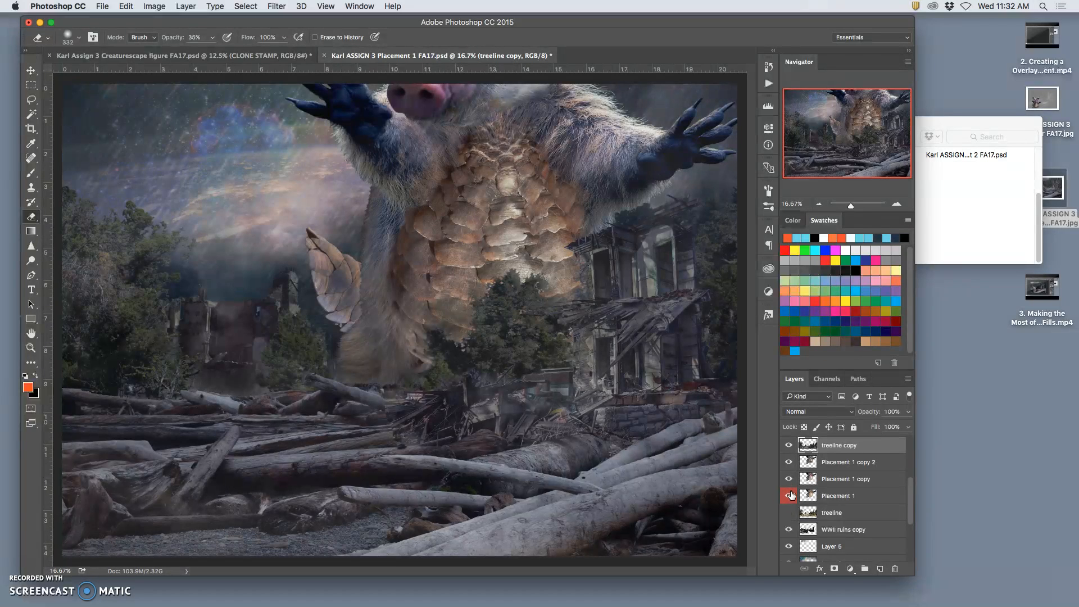
left_click(834, 464)
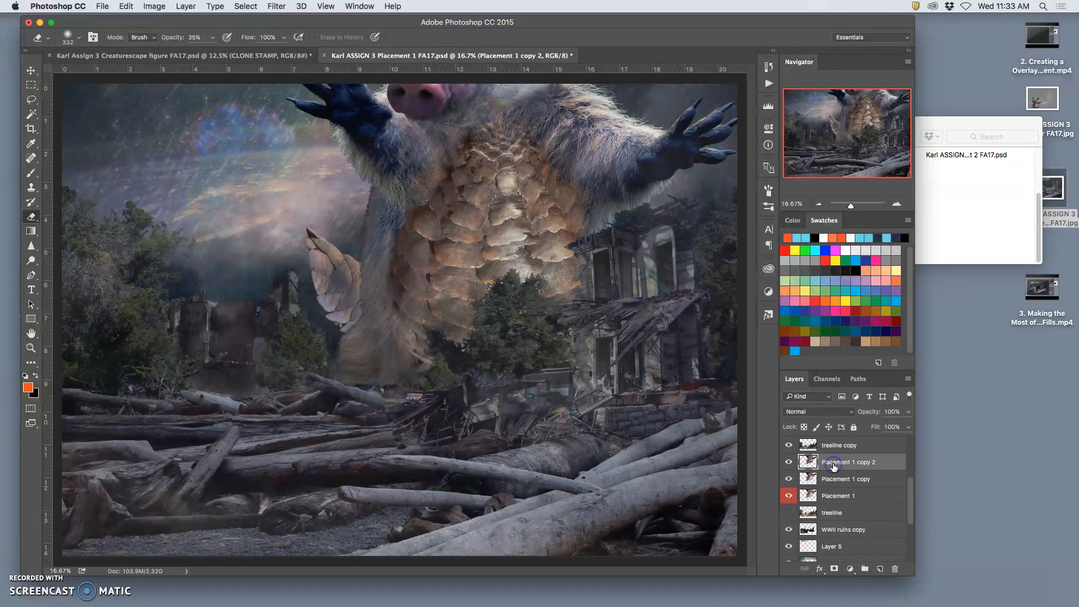
scroll(836, 471, "up", 1)
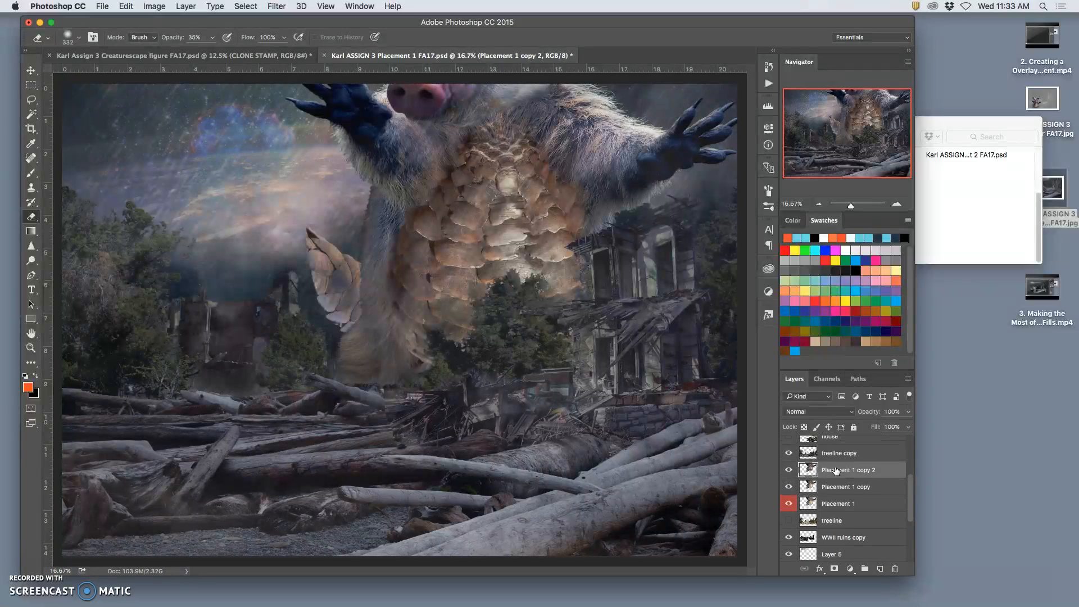
left_click_drag(836, 470, 864, 498)
left_click(880, 569)
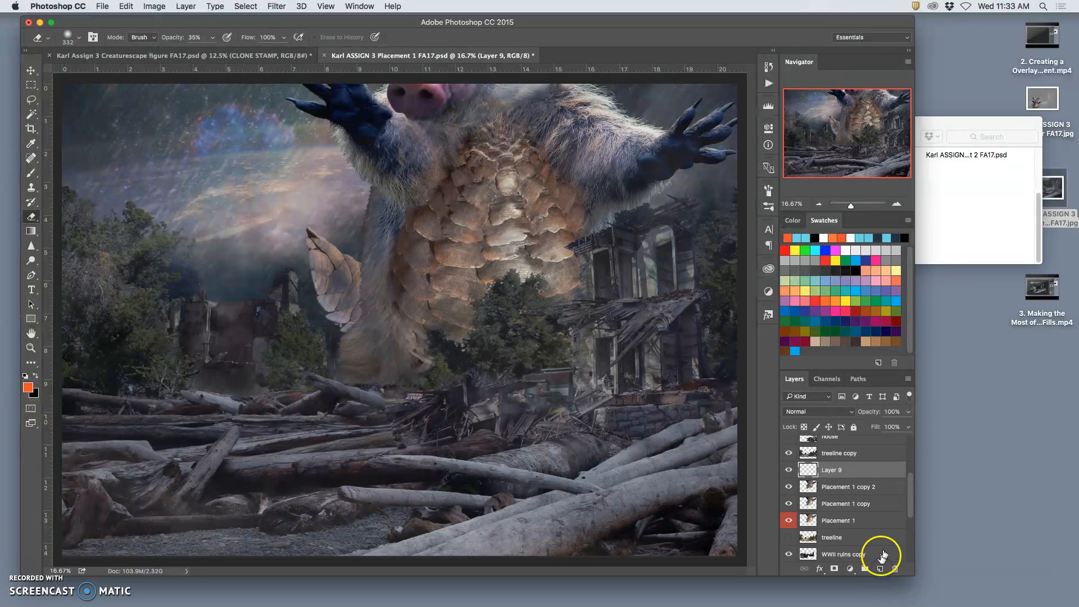
- Rename the new layer OVERLAY LAYER and give it a gray color label
left_click(832, 471)
left_click(793, 470)
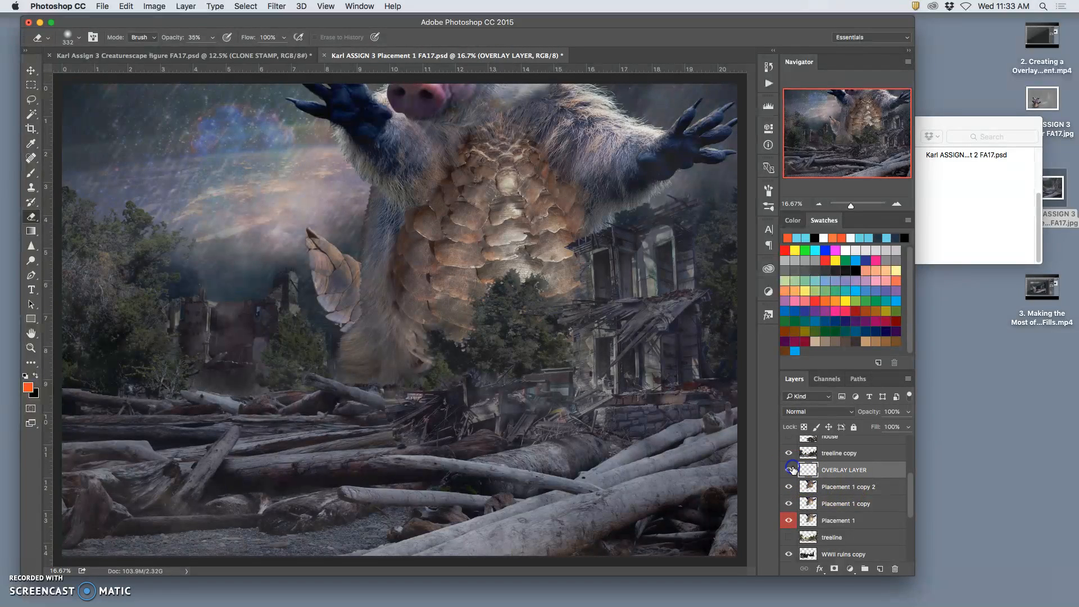
right_click(791, 470)
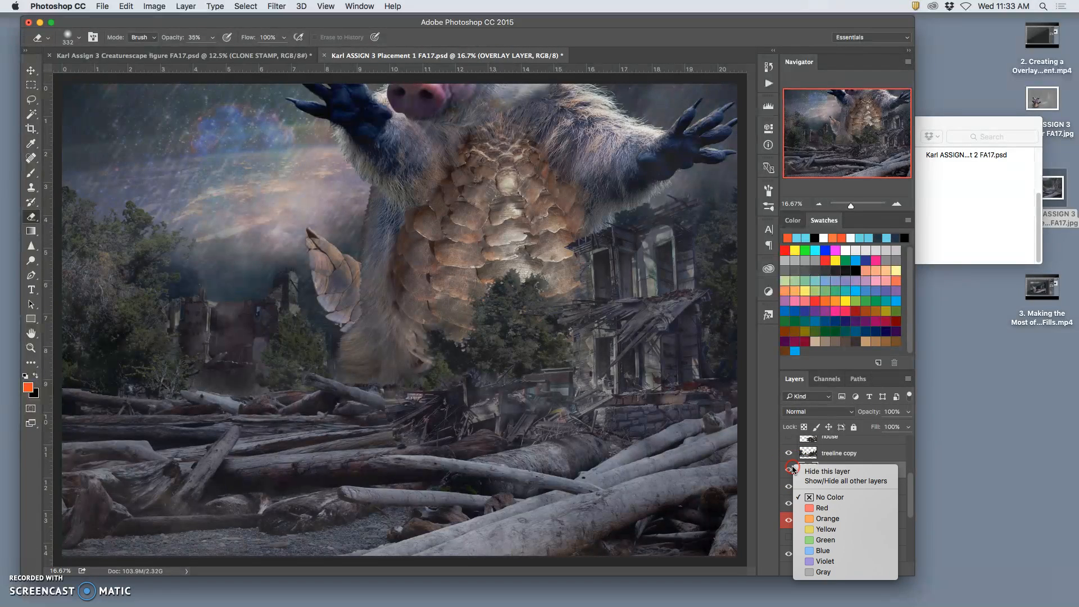
left_click(822, 571)
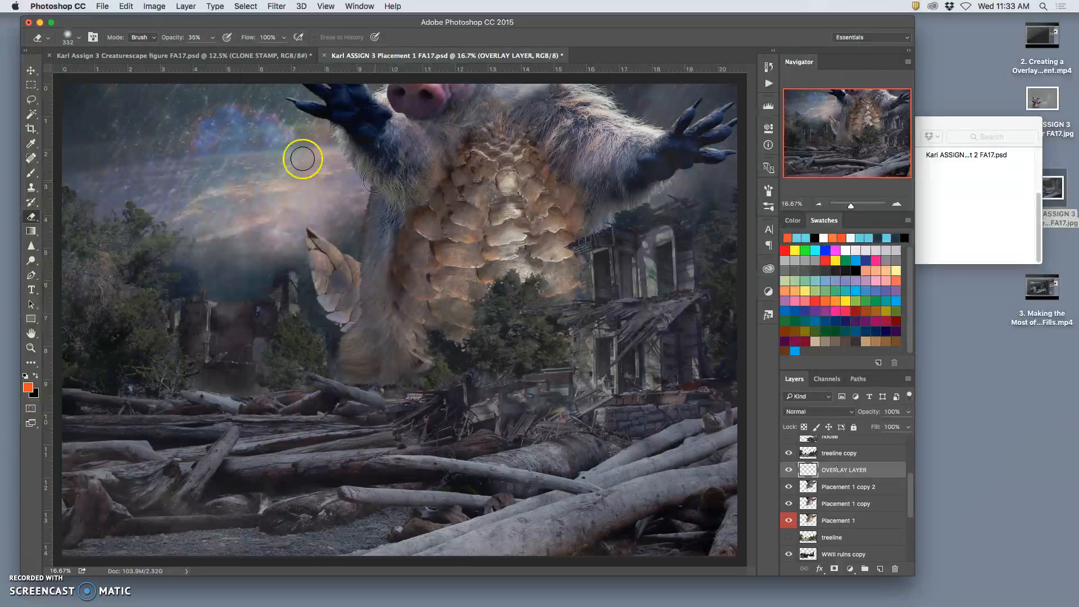
- Fill the OVERLAY LAYER with 50% Gray in Normal mode at 100% opacity
left_click(126, 6)
left_click(158, 177)
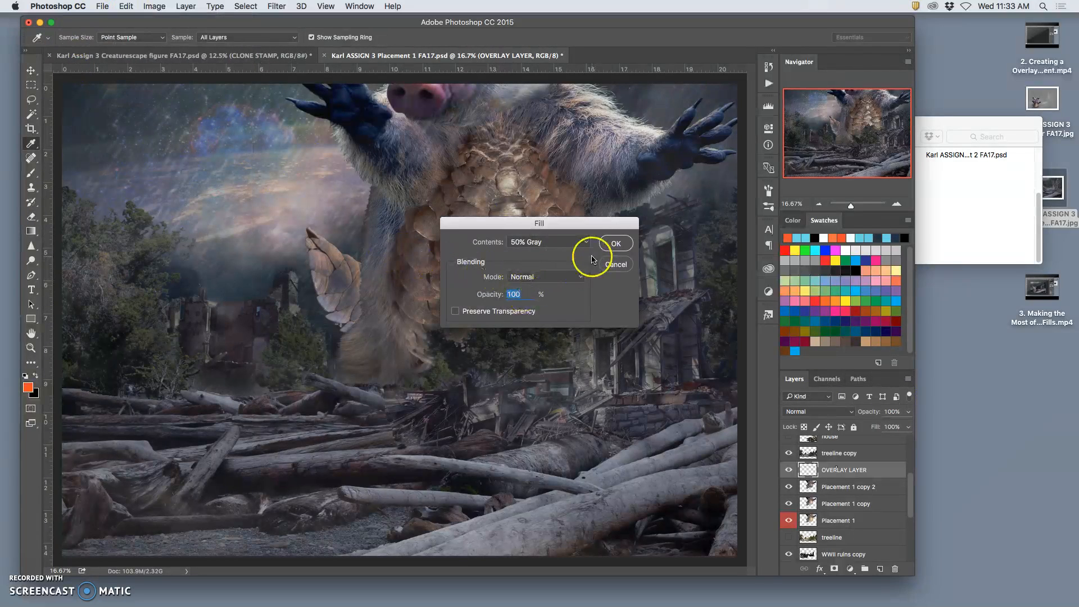
left_click(615, 242)
key("e")
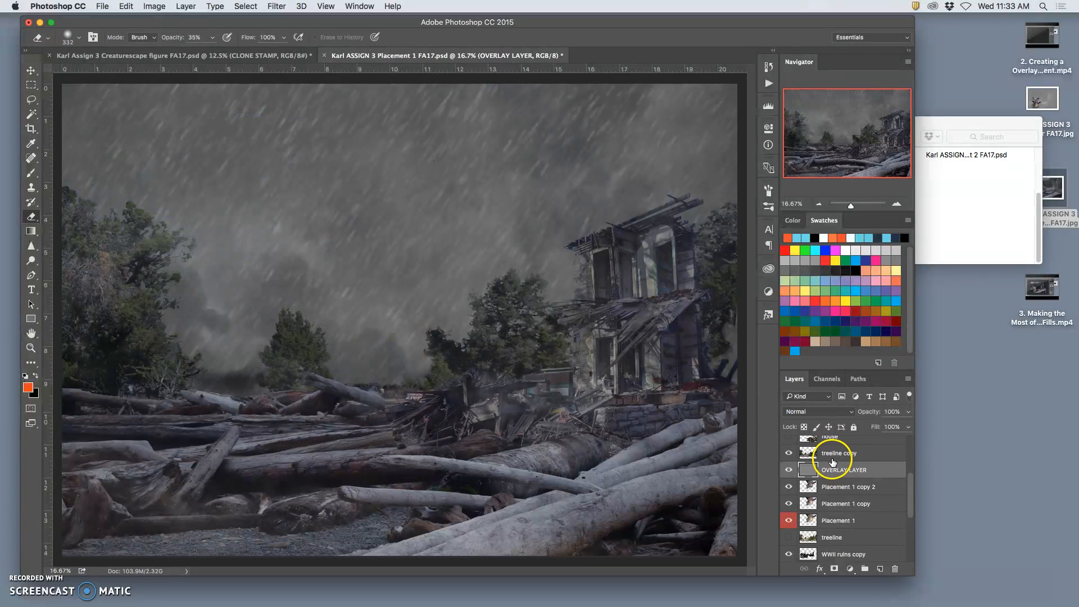
- Turn the OVERLAY LAYER off and on repeatedly to compare the image with and without the gray fill
left_click(790, 470)
left_click(791, 470)
left_click(791, 470)
left_click(791, 470)
left_click(790, 471)
left_click(791, 470)
left_click(791, 470)
left_click(791, 470)
left_click(790, 470)
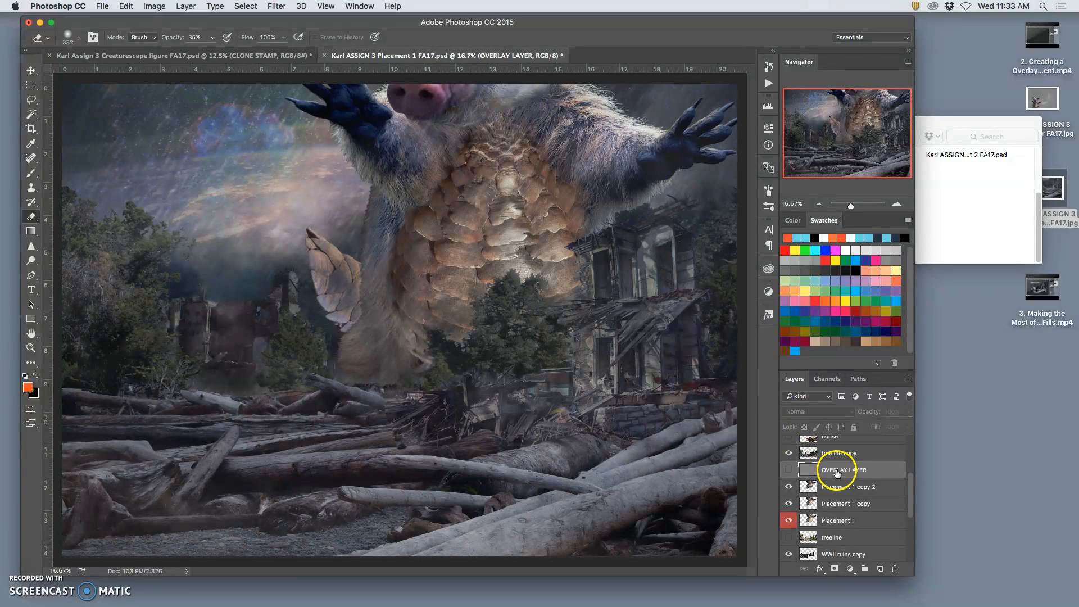
left_click(791, 472)
- Set the OVERLAY LAYER's blend mode to Overlay and toggle its visibility to compare
left_click(807, 411)
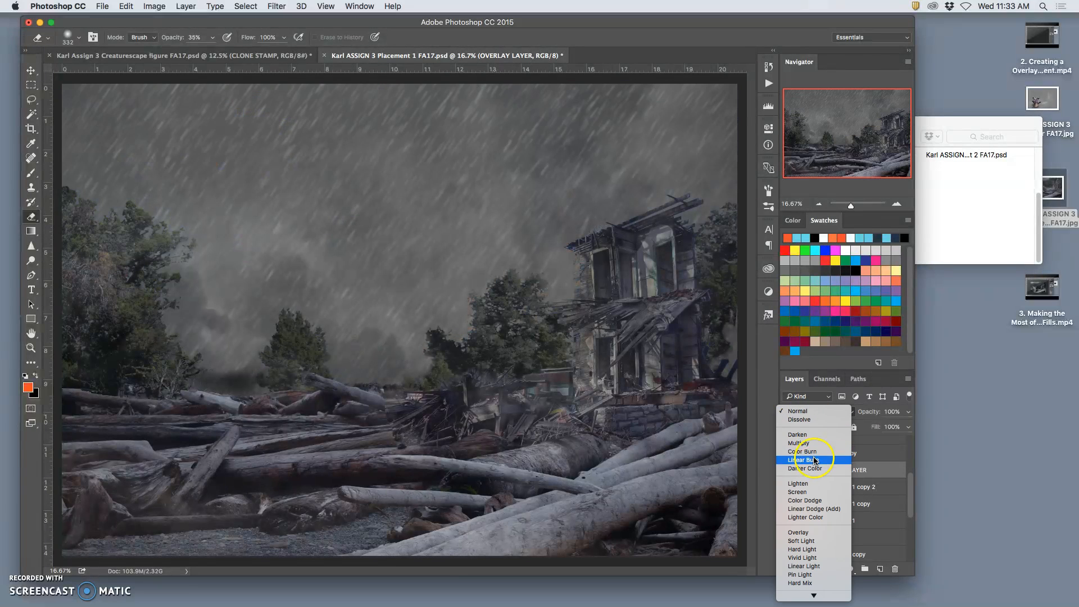
left_click(811, 534)
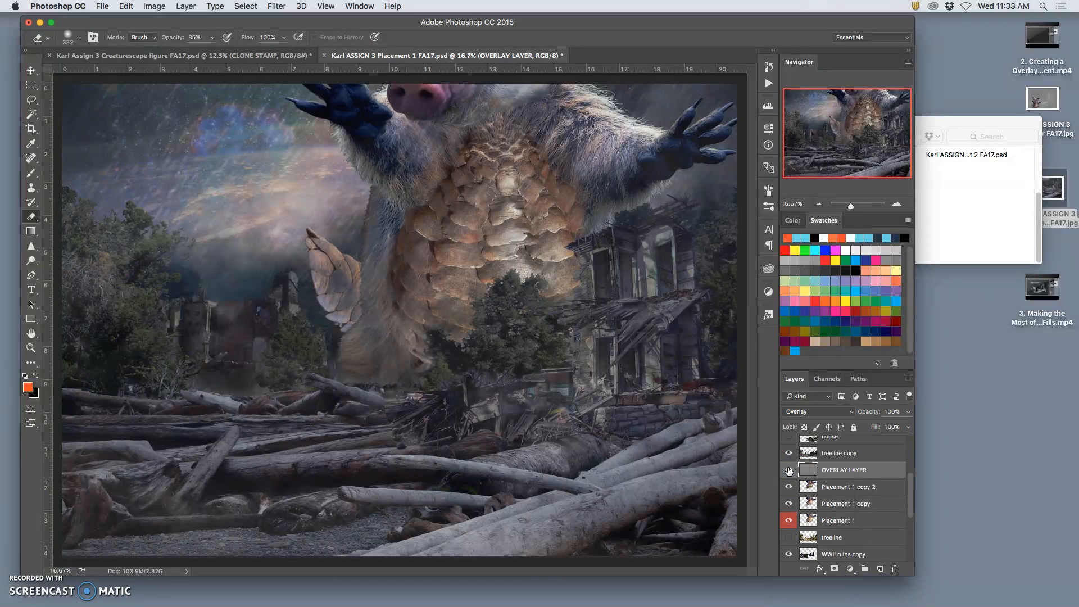
left_click(789, 470)
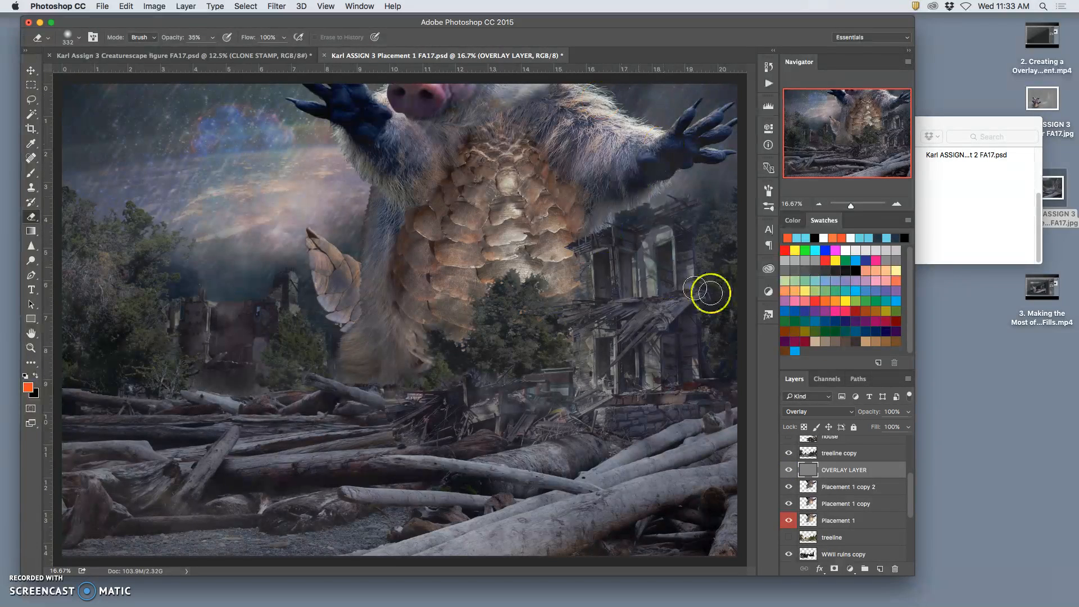
left_click(788, 470)
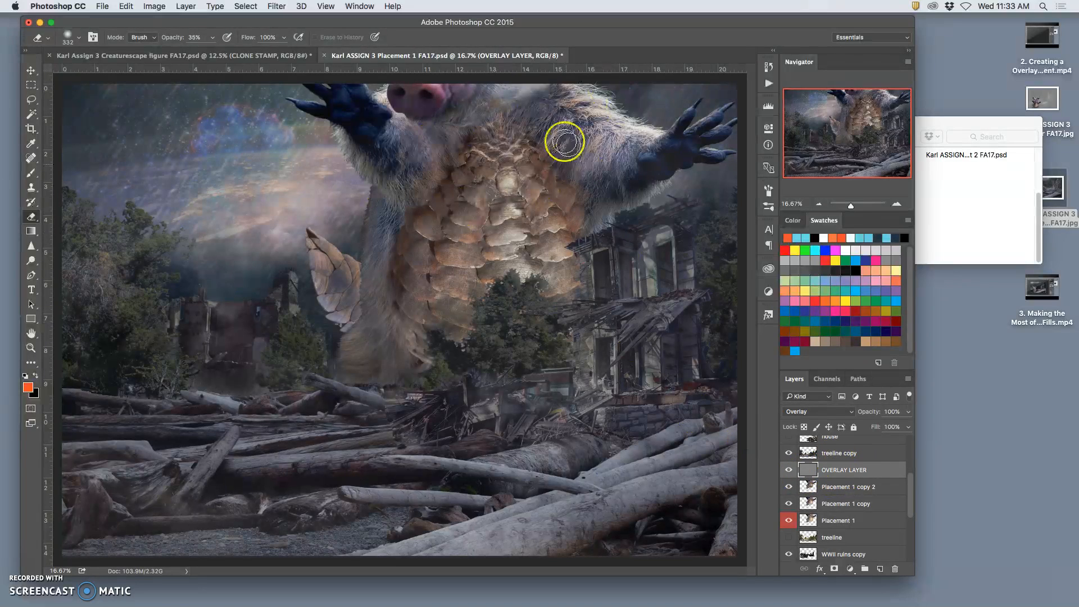
- Darken parts of the creature's body and tail on the OVERLAY LAYER with the Burn tool at Midtones, 17% exposure
left_click_drag(33, 261, 62, 269)
mouse_move(489, 271)
left_mouse_down()
mouse_move(530, 238)
mouse_move(490, 248)
mouse_move(433, 207)
mouse_move(479, 296)
mouse_move(496, 280)
mouse_move(405, 277)
mouse_move(378, 247)
mouse_move(325, 280)
mouse_move(343, 293)
mouse_move(361, 277)
mouse_move(357, 313)
mouse_move(374, 333)
mouse_move(478, 250)
mouse_move(541, 238)
mouse_move(447, 297)
mouse_move(520, 227)
mouse_move(465, 240)
mouse_move(410, 278)
mouse_move(473, 189)
mouse_move(415, 216)
mouse_move(402, 195)
mouse_move(404, 138)
mouse_move(352, 155)
mouse_move(367, 103)
mouse_move(482, 114)
mouse_move(423, 94)
mouse_move(574, 119)
mouse_move(545, 124)
mouse_move(589, 145)
mouse_move(571, 170)
mouse_move(628, 173)
mouse_move(517, 193)
mouse_move(509, 178)
mouse_move(529, 215)
mouse_move(511, 259)
mouse_move(541, 276)
mouse_move(562, 257)
mouse_move(564, 269)
mouse_move(544, 274)
mouse_move(510, 241)
mouse_move(507, 172)
mouse_move(408, 236)
mouse_move(508, 278)
mouse_move(419, 365)
mouse_move(408, 356)
mouse_move(289, 385)
mouse_move(265, 355)
left_mouse_up()
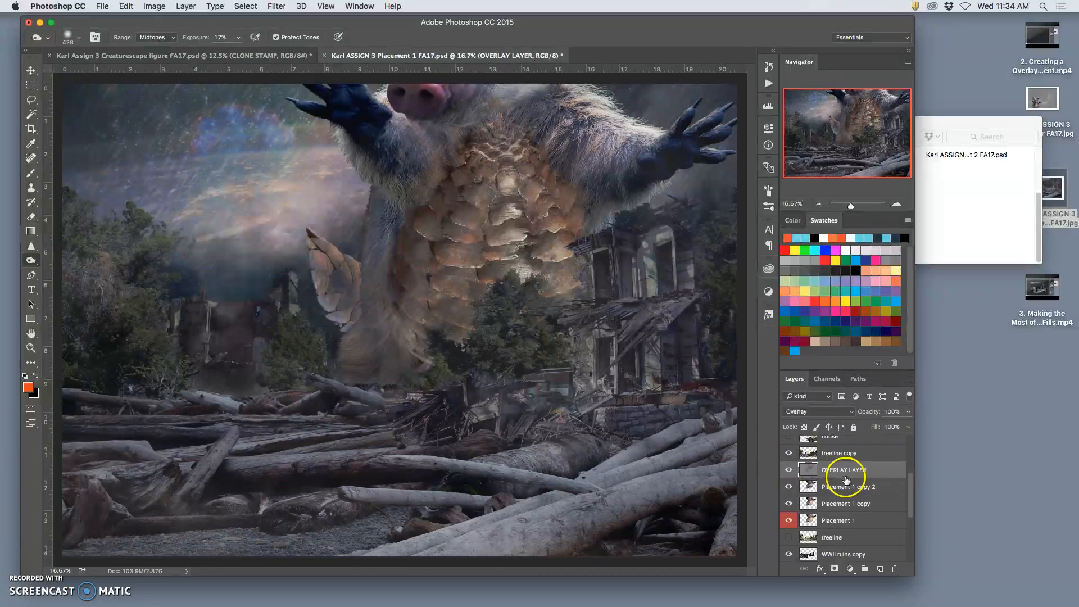
- Switch the OVERLAY LAYER's blend mode to Normal and toggle the layer off and on to inspect the burned gray
left_click(818, 412)
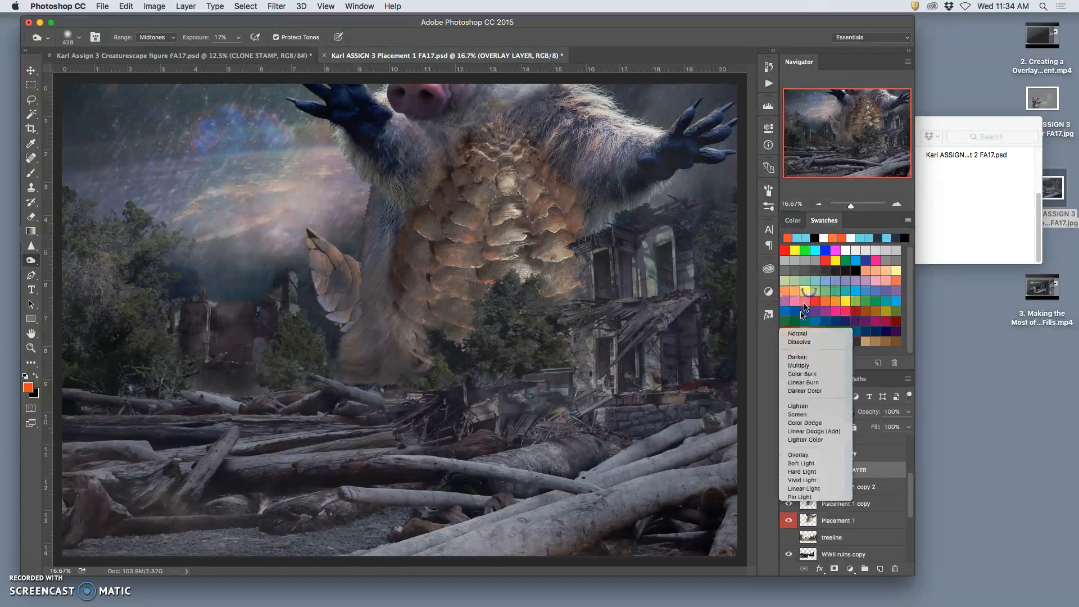
left_click(797, 293)
left_click(586, 382)
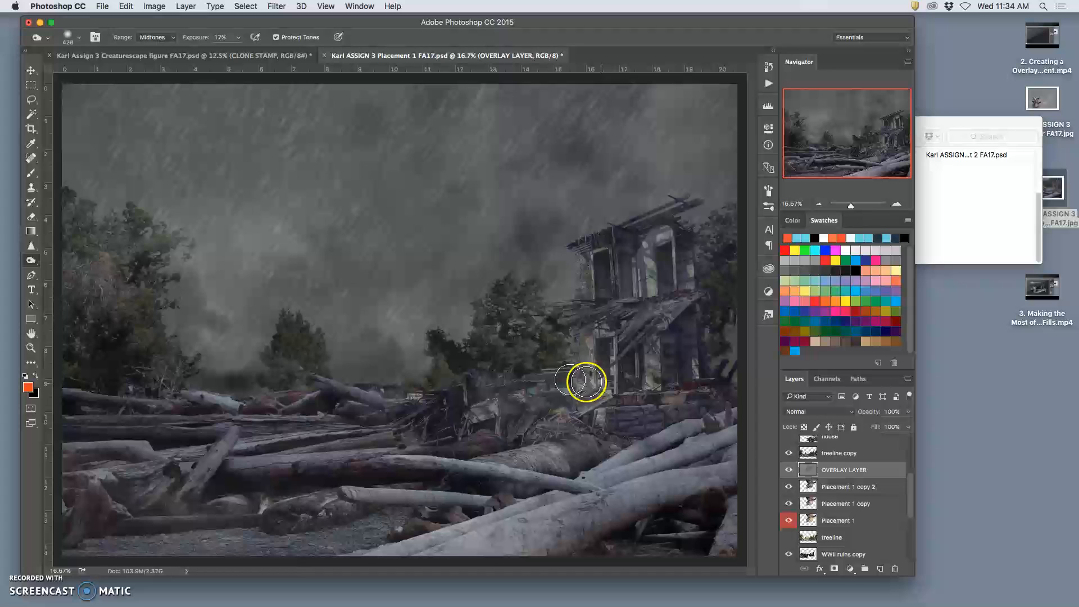
left_click(789, 472)
left_click(789, 472)
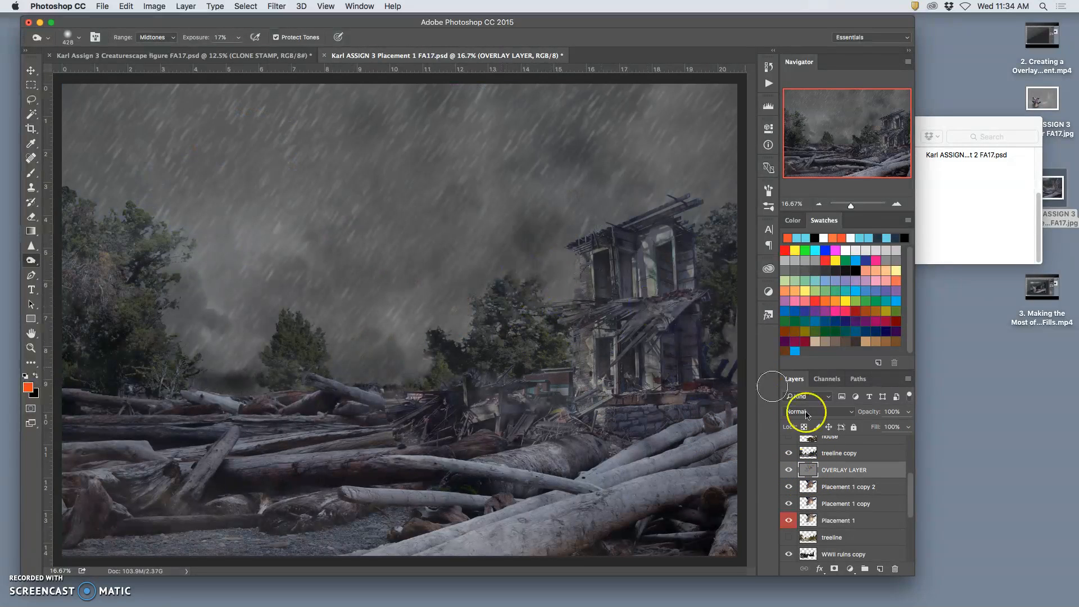
- Hide the Texture Overlays group, and compare the scene with the OVERLAY LAYER hidden and shown
left_click_drag(907, 489, 916, 447)
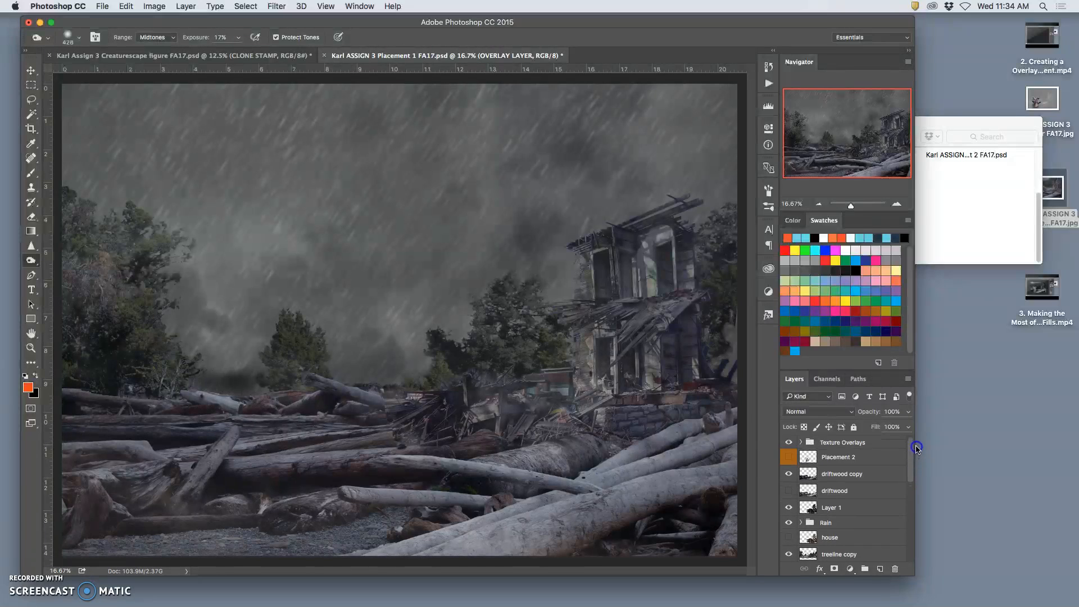
left_click(790, 443)
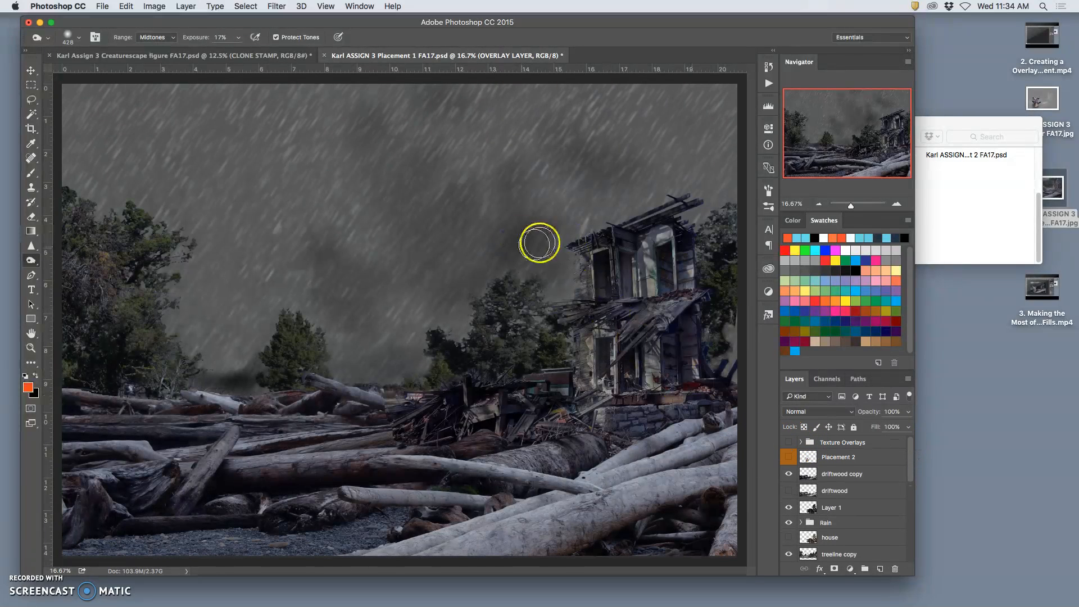
left_click_drag(910, 475, 911, 486)
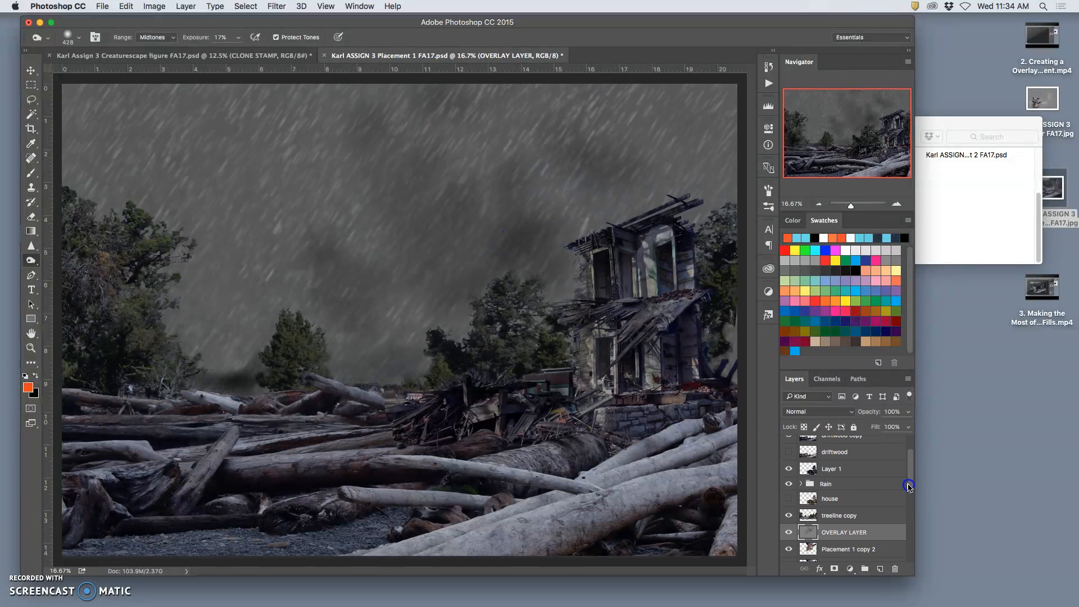
left_click(788, 532)
left_click(788, 532)
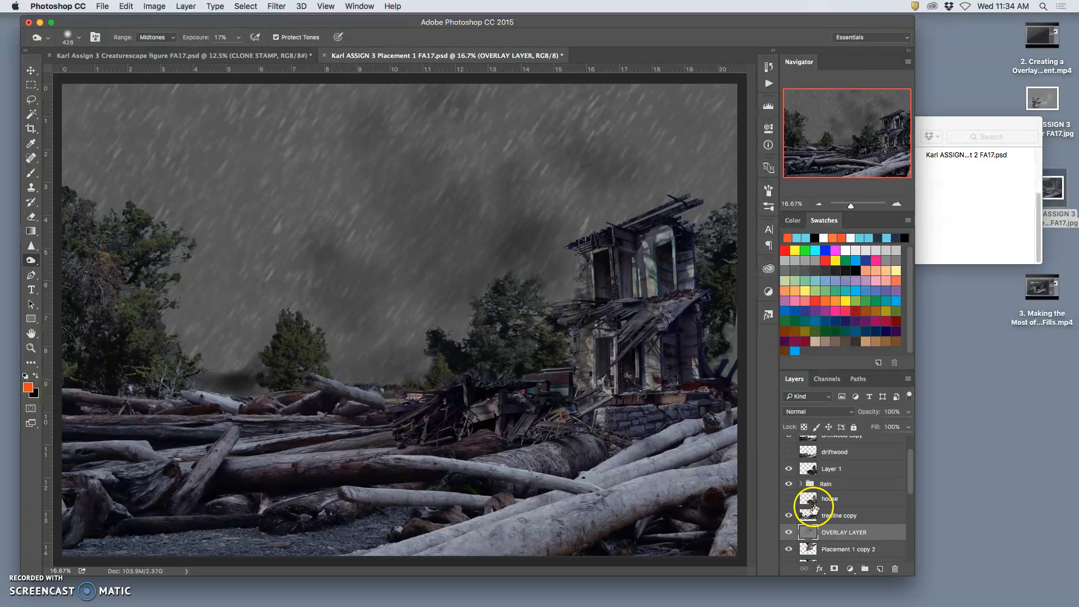
left_click_drag(911, 490, 911, 493)
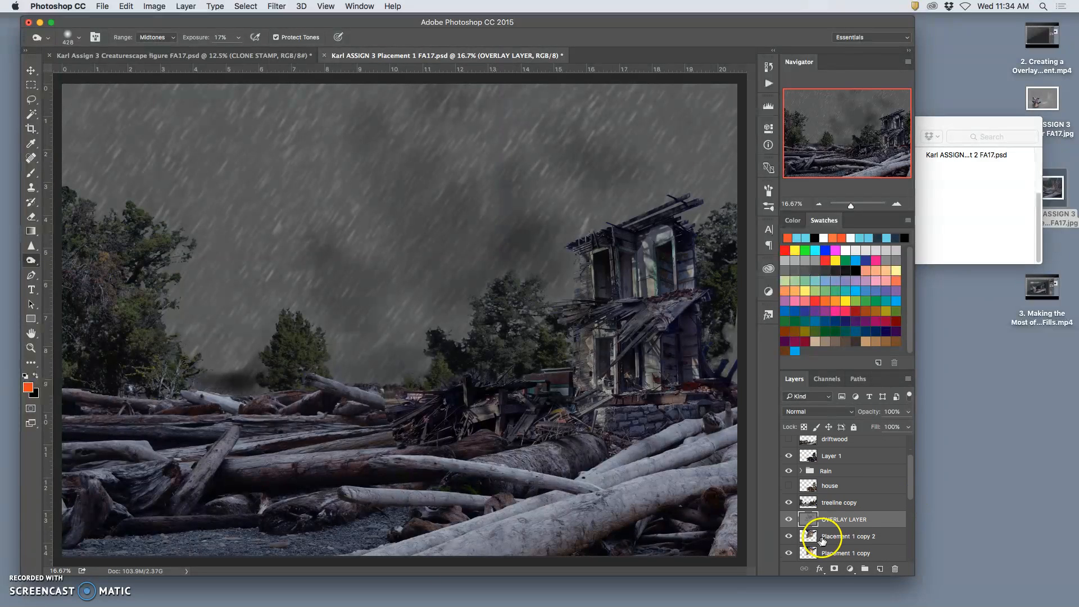
- Move the Placement 1 copy 2 layer above the OVERLAY LAYER, and hide treeline copy, the Rain group and Layer 1
left_click_drag(828, 539, 827, 512)
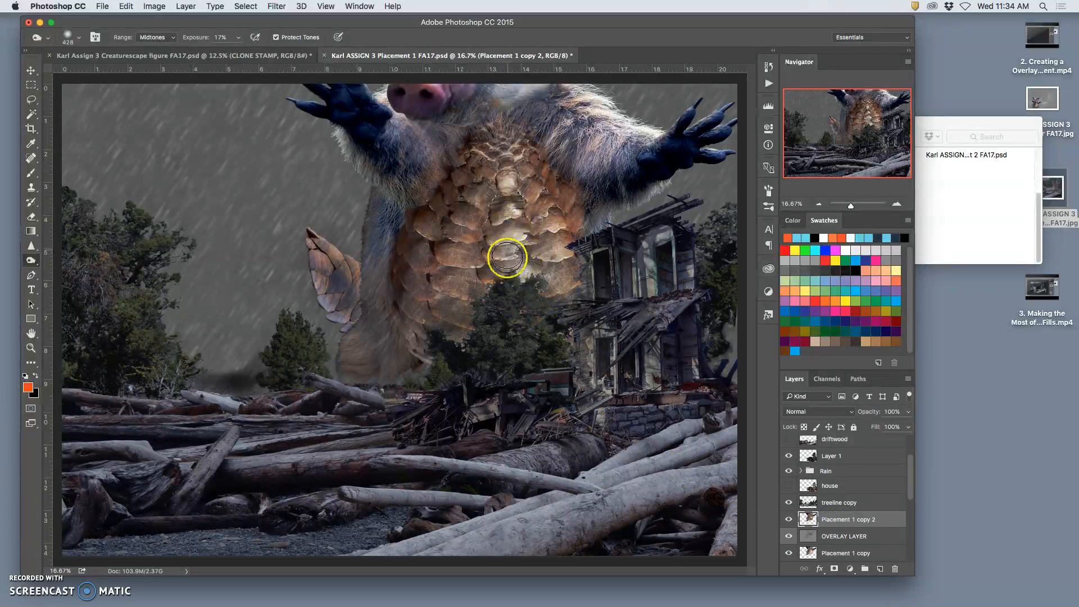
left_click(787, 503)
left_click(788, 470)
left_click(788, 472)
left_click(789, 472)
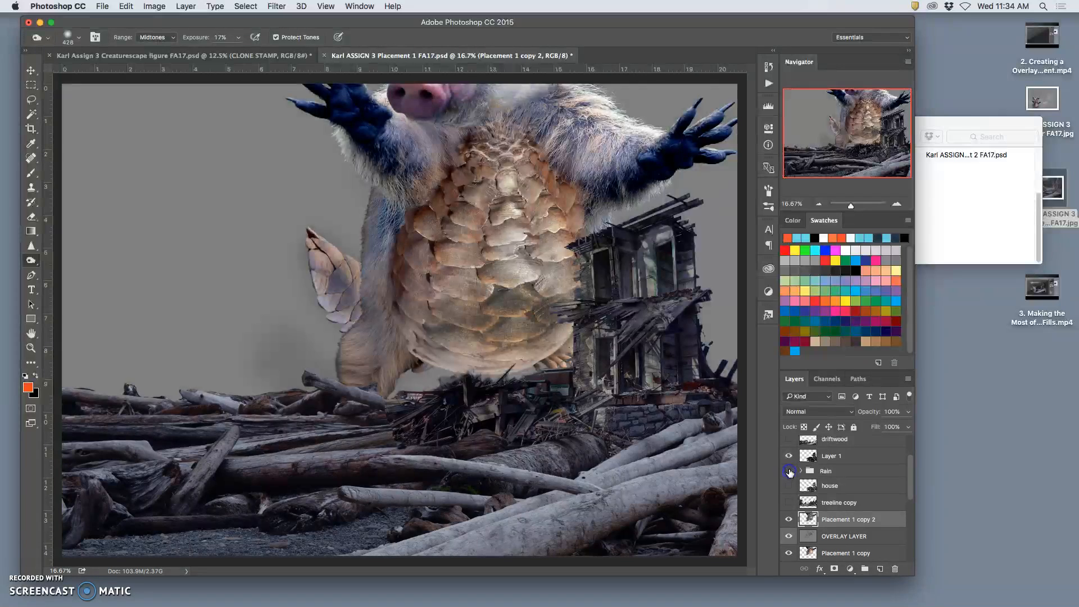
left_click(789, 456)
- Hide all layers below the OVERLAY LAYER, from Placement 1 copy down to 6. Misty Mountains copy
left_click_drag(910, 473, 910, 508)
left_click(787, 556)
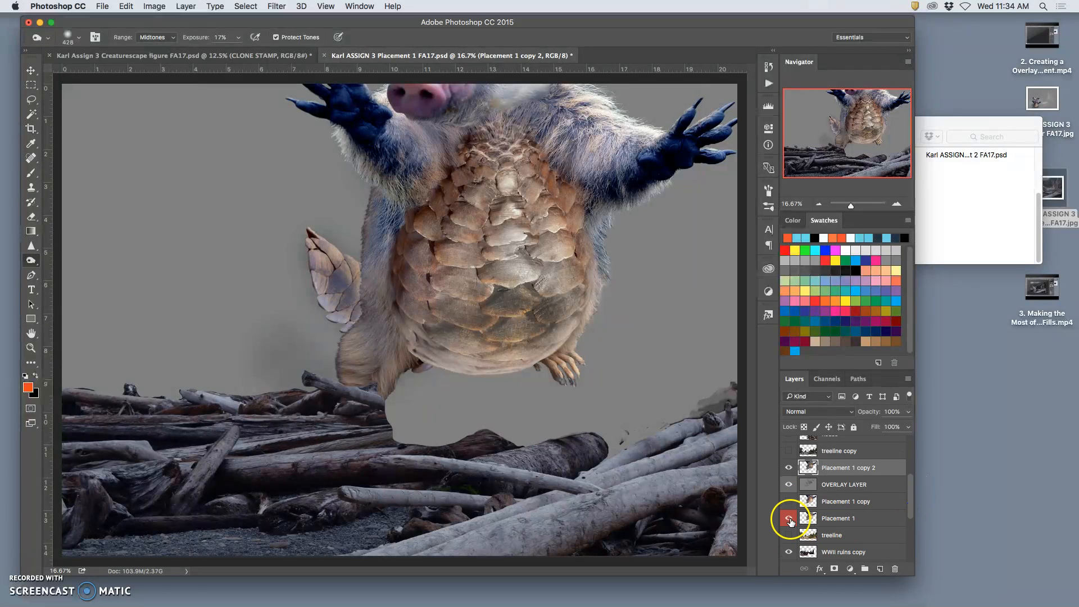
left_click_drag(911, 509, 911, 542)
left_click(789, 491)
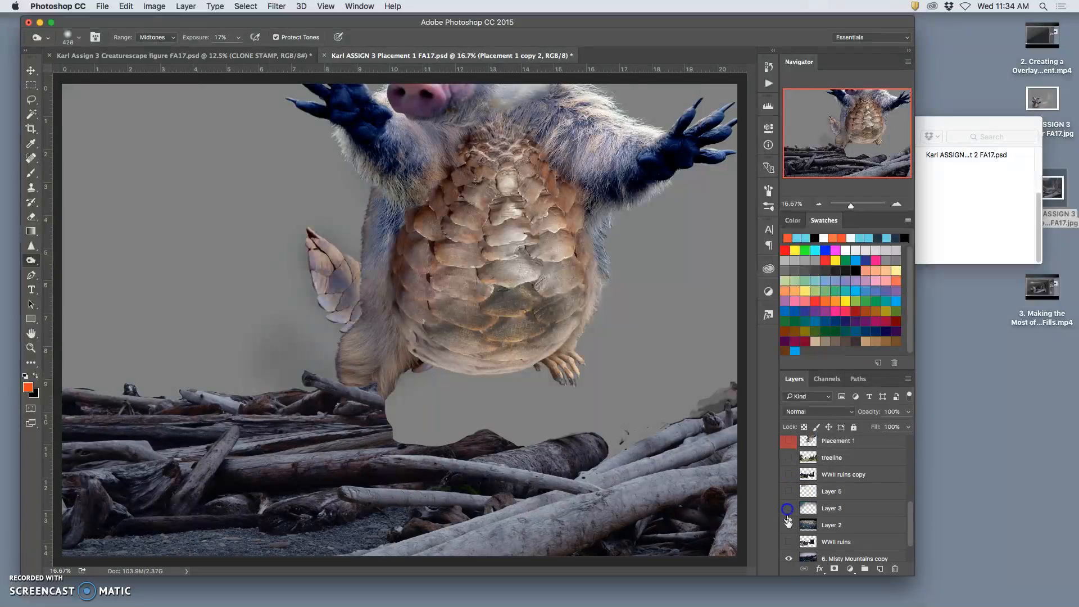
left_click_drag(909, 528, 902, 547)
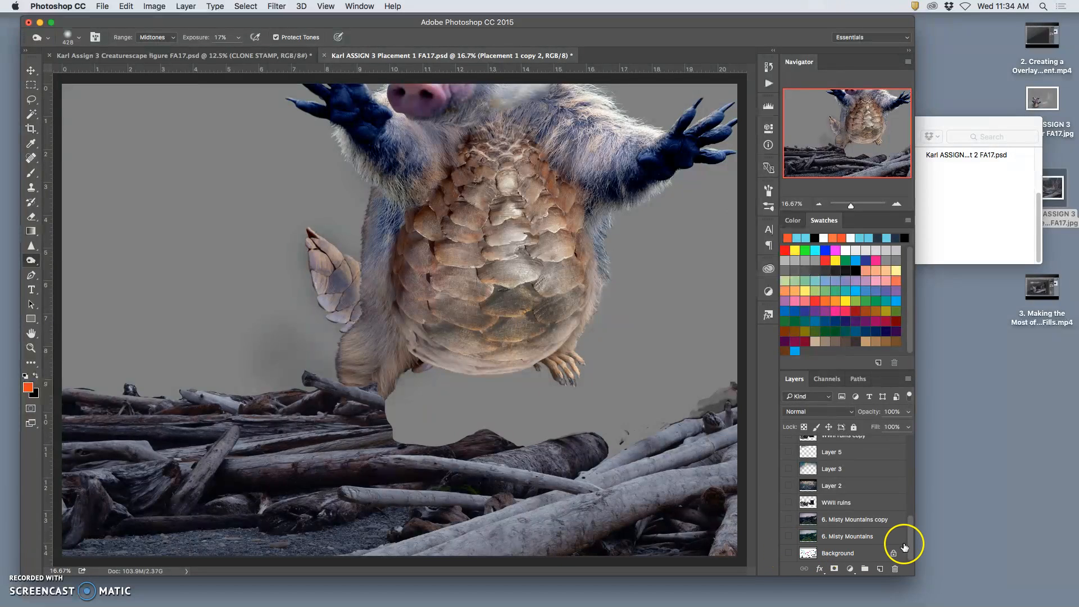
left_click_drag(905, 544, 922, 502)
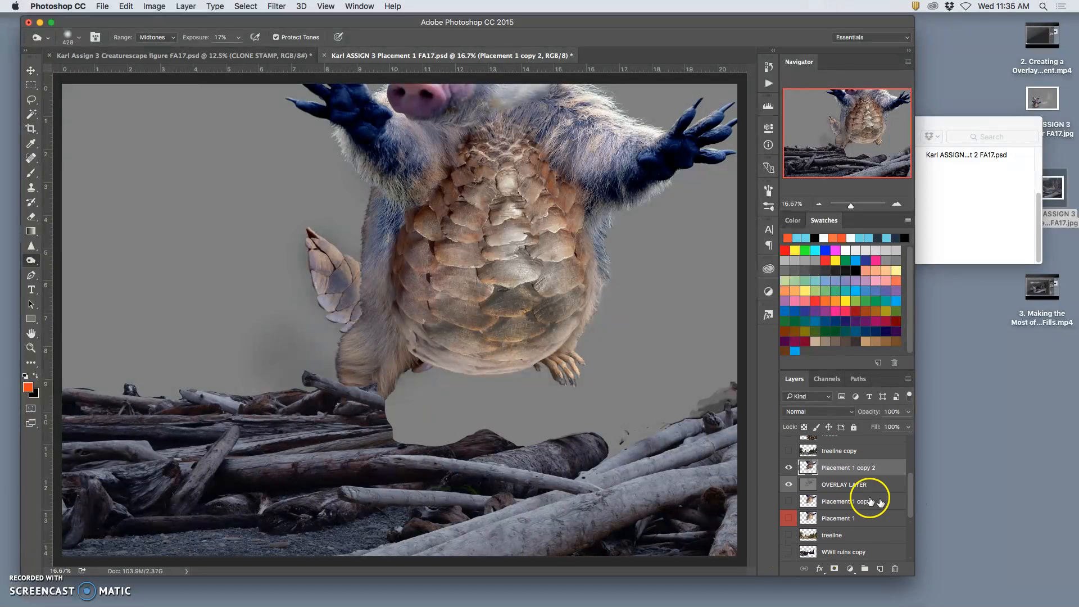
- Hide the driftwood copy layer, and burn a soft shadow beneath and beside the creature's feet on the OVERLAY LAYER
left_click(869, 484)
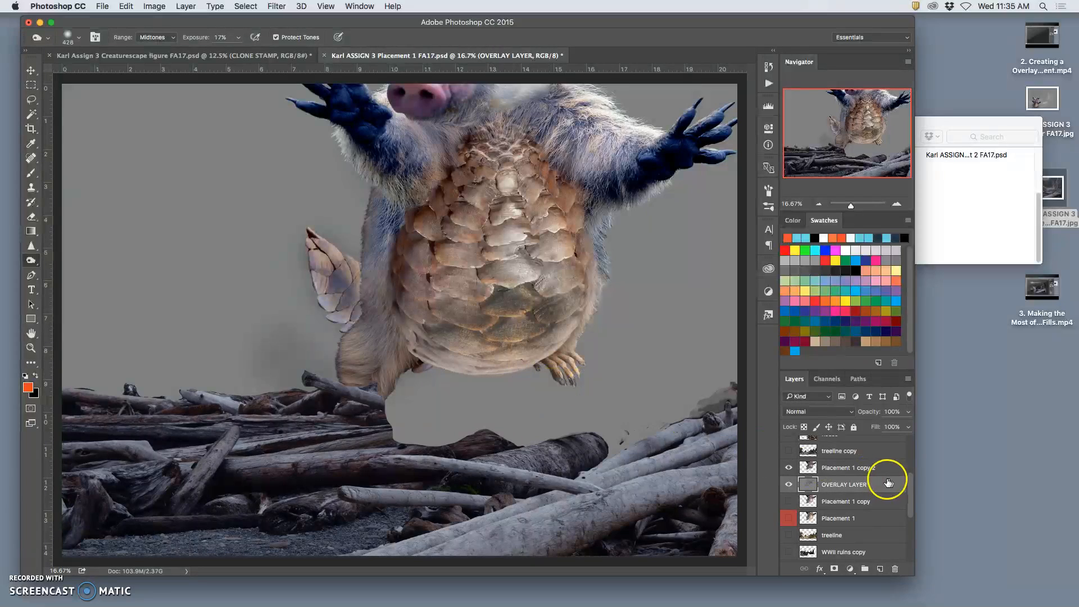
left_click_drag(910, 489, 905, 550)
left_click(787, 476)
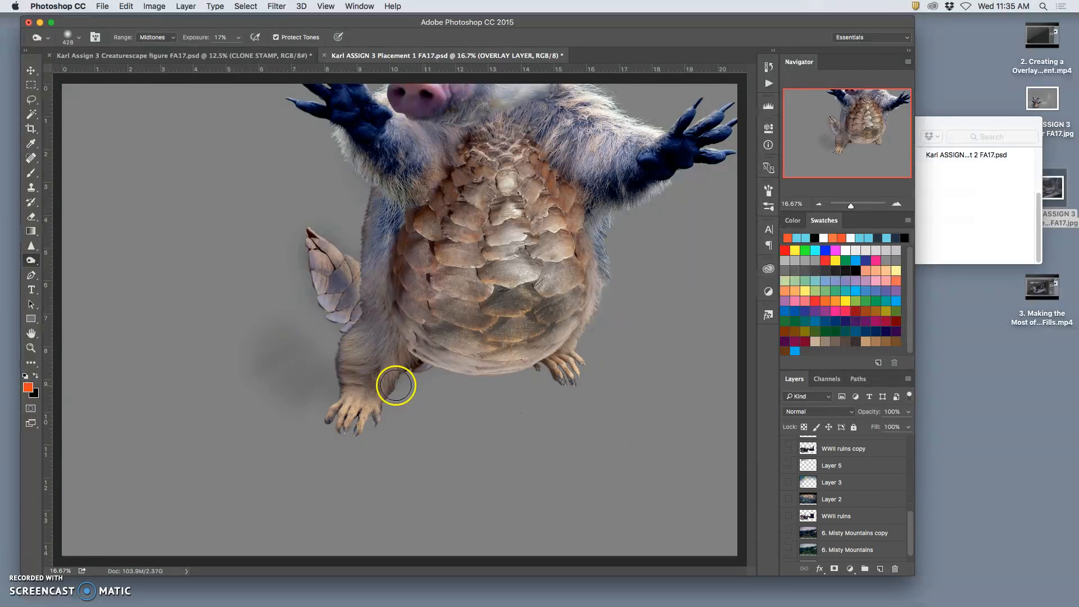
left_click_drag(910, 522, 916, 494)
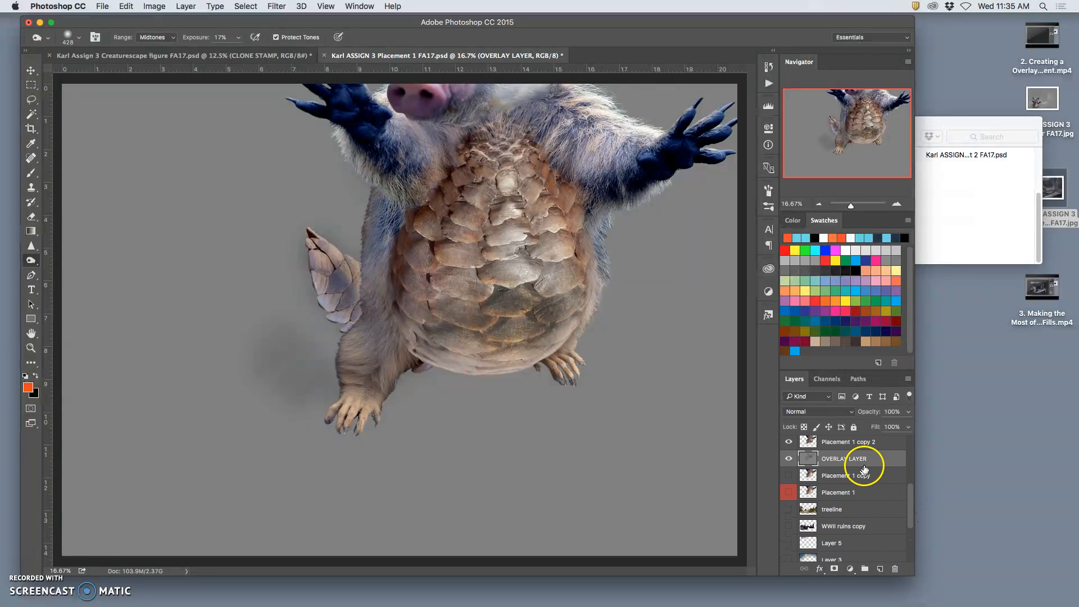
mouse_move(601, 382)
left_mouse_down()
mouse_move(440, 398)
mouse_move(351, 433)
mouse_move(464, 399)
mouse_move(323, 412)
mouse_move(357, 387)
mouse_move(286, 408)
mouse_move(300, 441)
mouse_move(417, 427)
mouse_move(366, 455)
mouse_move(426, 448)
mouse_move(525, 428)
mouse_move(503, 423)
mouse_move(614, 374)
mouse_move(563, 392)
mouse_move(571, 400)
mouse_move(621, 356)
mouse_move(546, 366)
mouse_move(657, 335)
mouse_move(622, 352)
left_mouse_up()
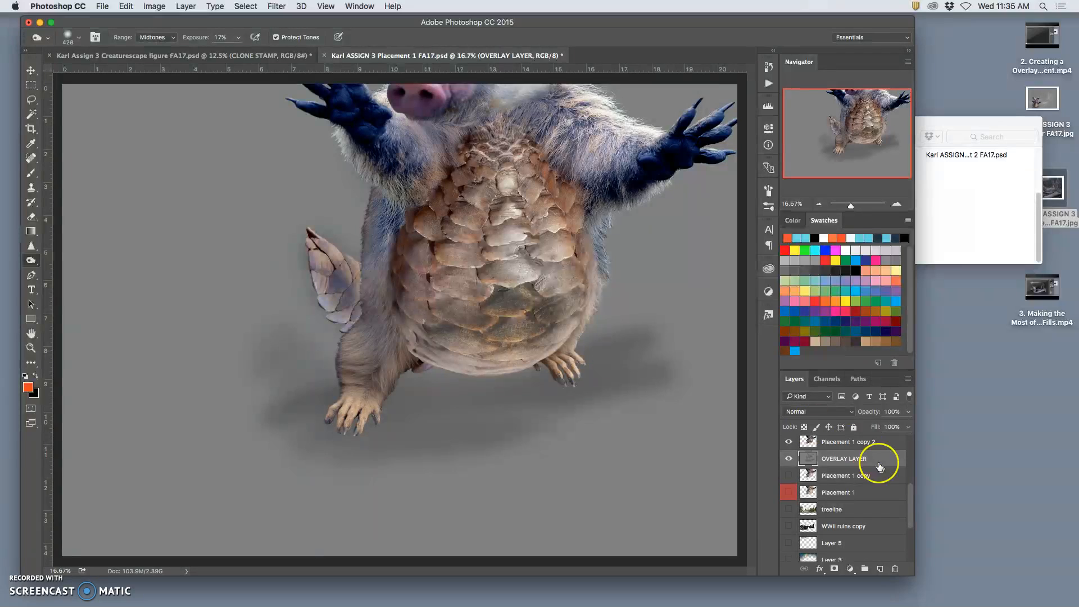
- Move the OVERLAY LAYER above Placement 1 copy 2, and go over the shadow area beneath the creature with the Burn tool
left_click_drag(849, 462, 848, 443)
left_click_drag(910, 490, 846, 463)
mouse_move(594, 364)
left_mouse_down()
mouse_move(529, 373)
mouse_move(441, 418)
left_mouse_up()
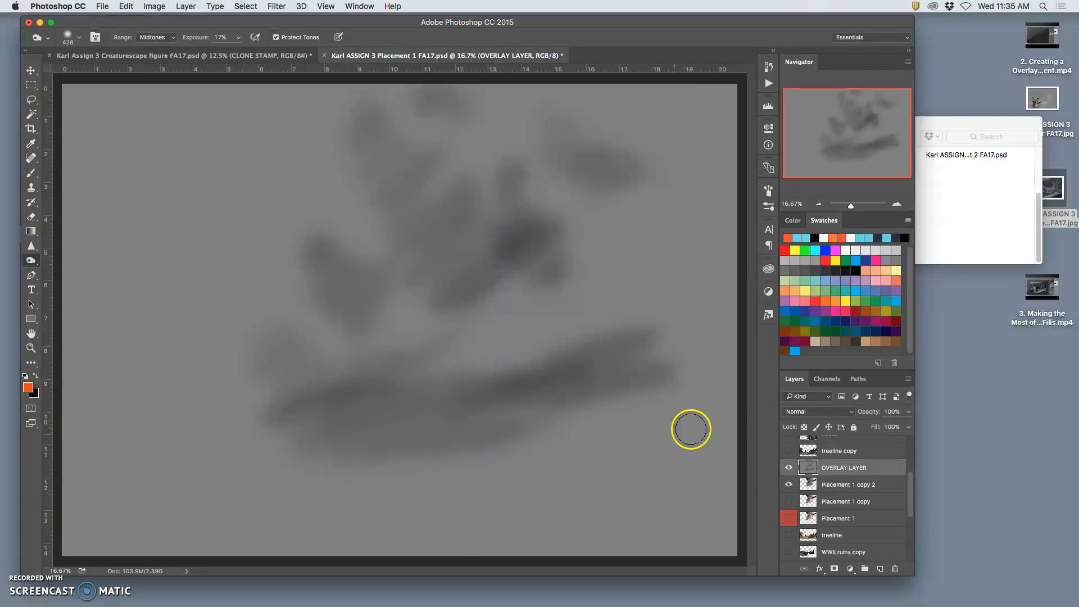
- Set the OVERLAY LAYER's blend mode to Overlay, and toggle its visibility to compare the creature with and without the shadows
left_click(821, 409)
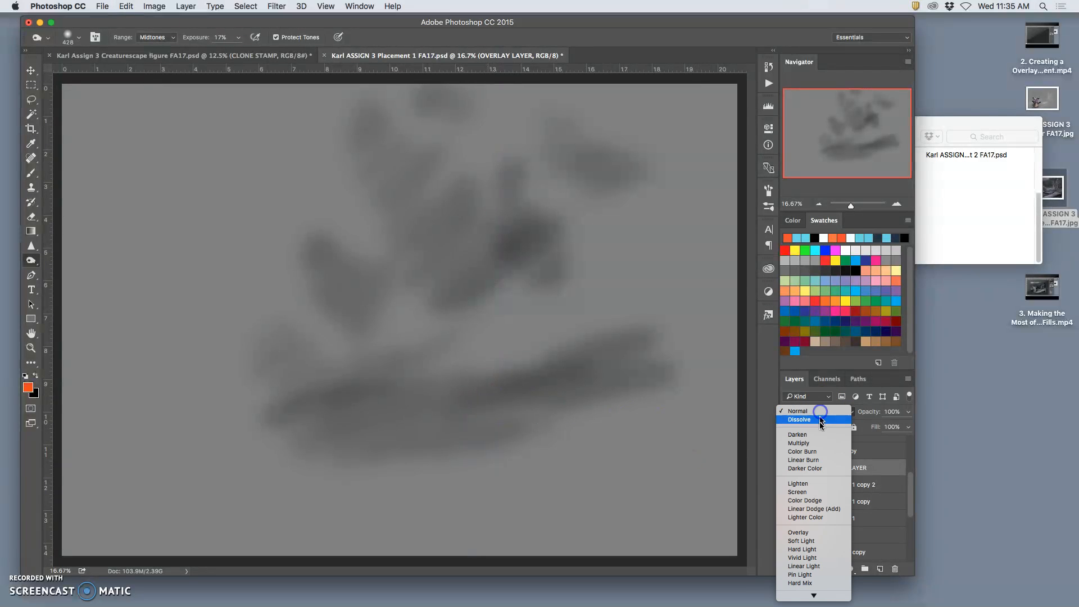
left_click(803, 533)
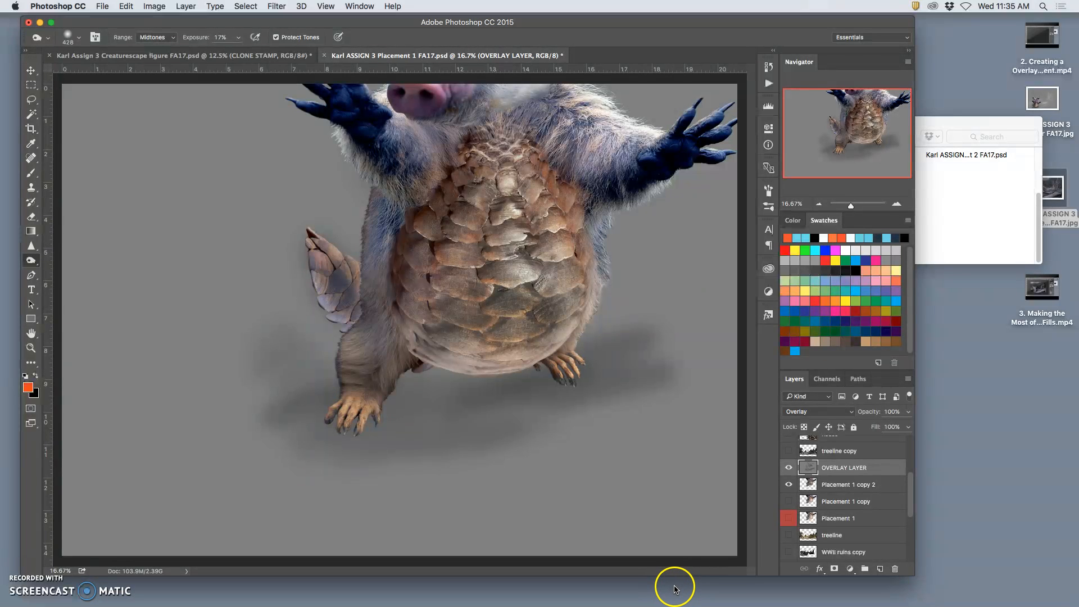
left_click(789, 468)
left_click(789, 467)
left_click(788, 467)
left_click(788, 467)
- Show the Texture Overlays and Rain groups and the driftwood copy, driftwood, Layer 1, house, treeline copy and Placement 1 copy layers
left_click_drag(914, 490, 918, 449)
left_click(787, 442)
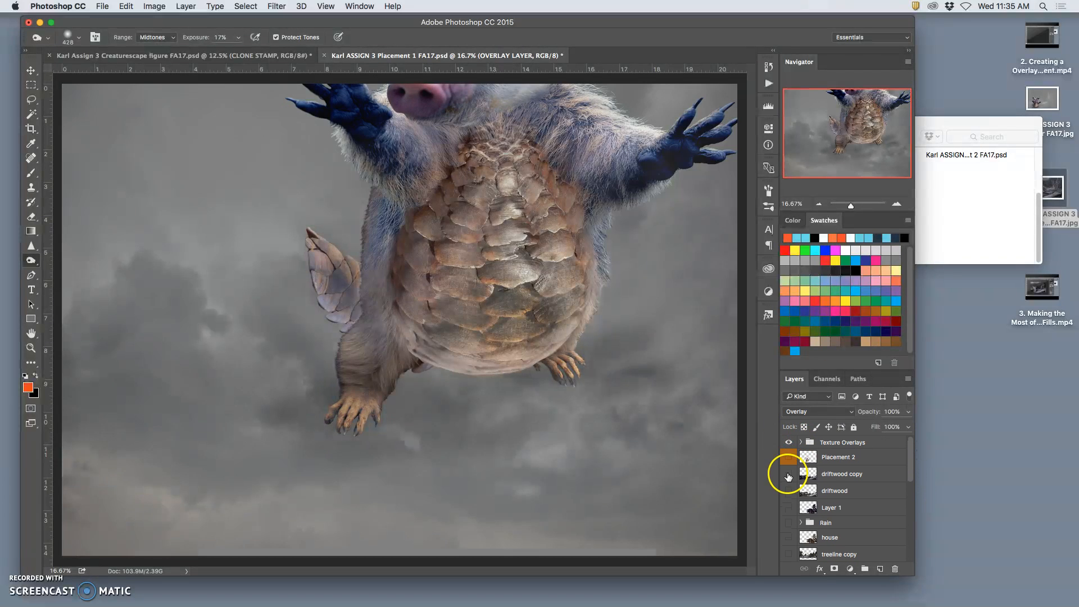
left_click(788, 474)
left_click(789, 507)
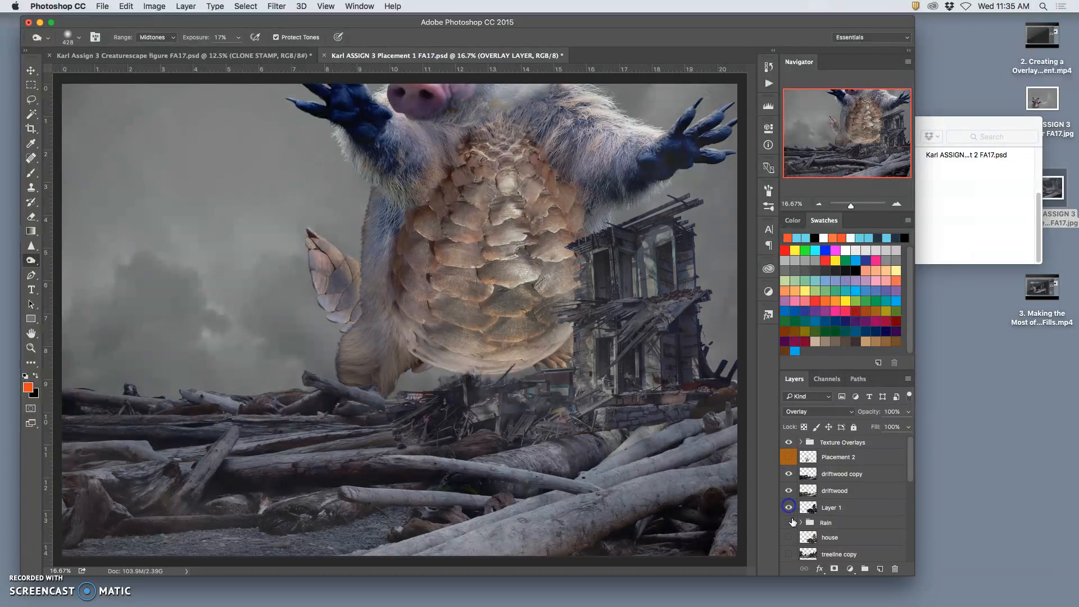
left_click(789, 522)
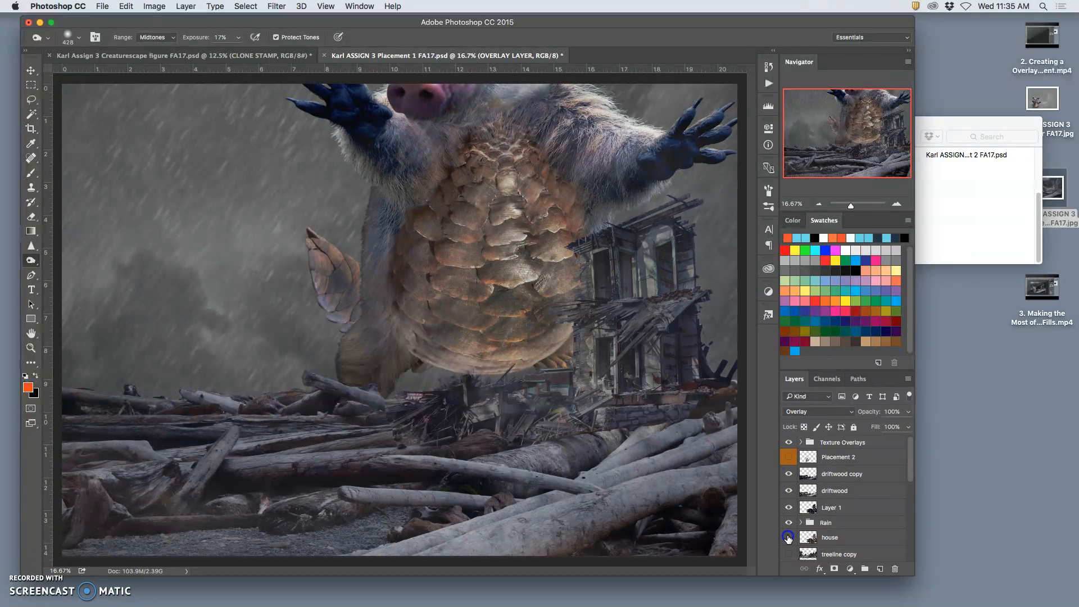
left_click_drag(909, 479, 909, 504)
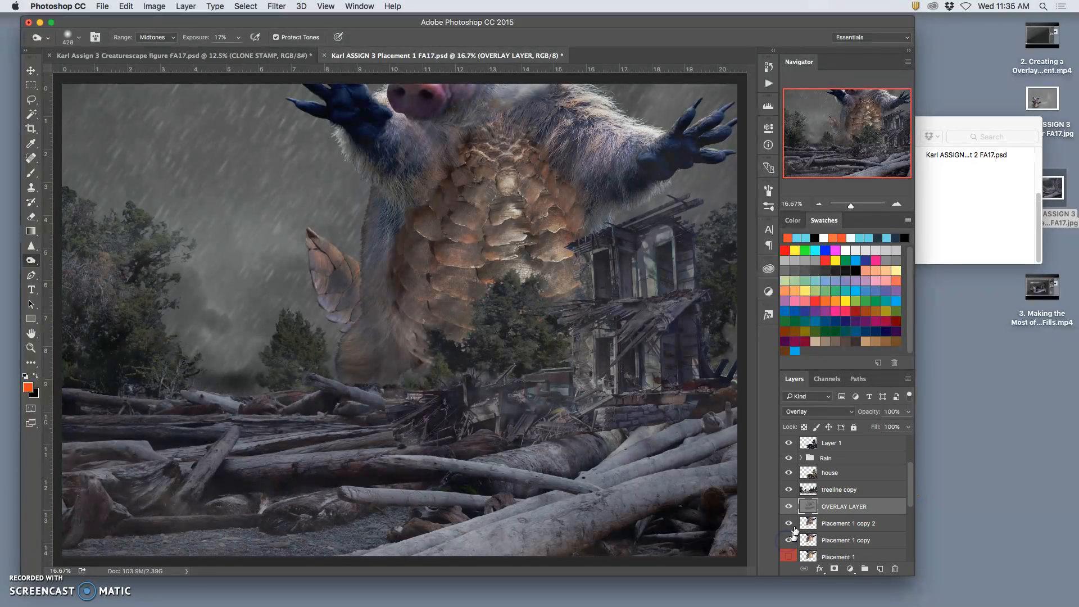
left_click(789, 506)
left_click(851, 509)
- Show the treeline, WWII ruins copy, Layer 5, Layer 3, Layer 2, WWII ruins and 6. Misty Mountains copy layers
scroll(913, 490, "down", 5)
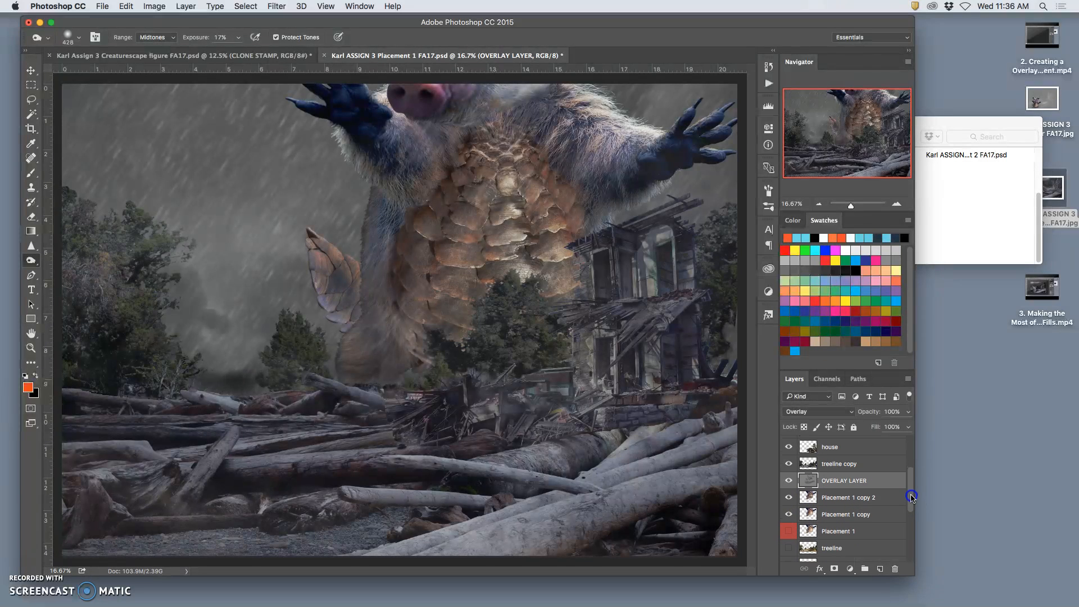
left_click(789, 510)
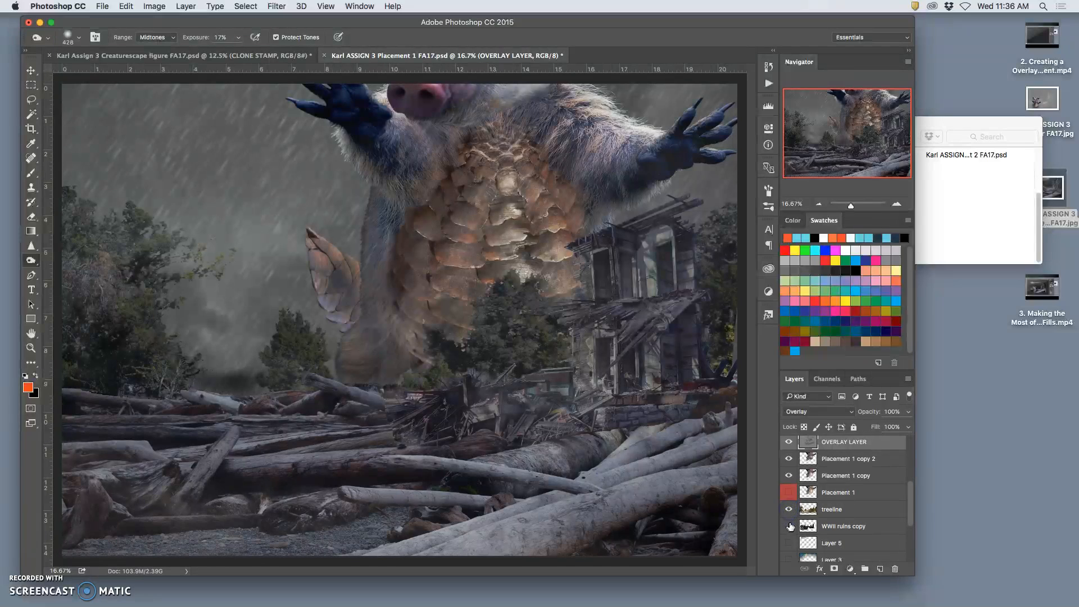
left_click(788, 526)
left_click(788, 543)
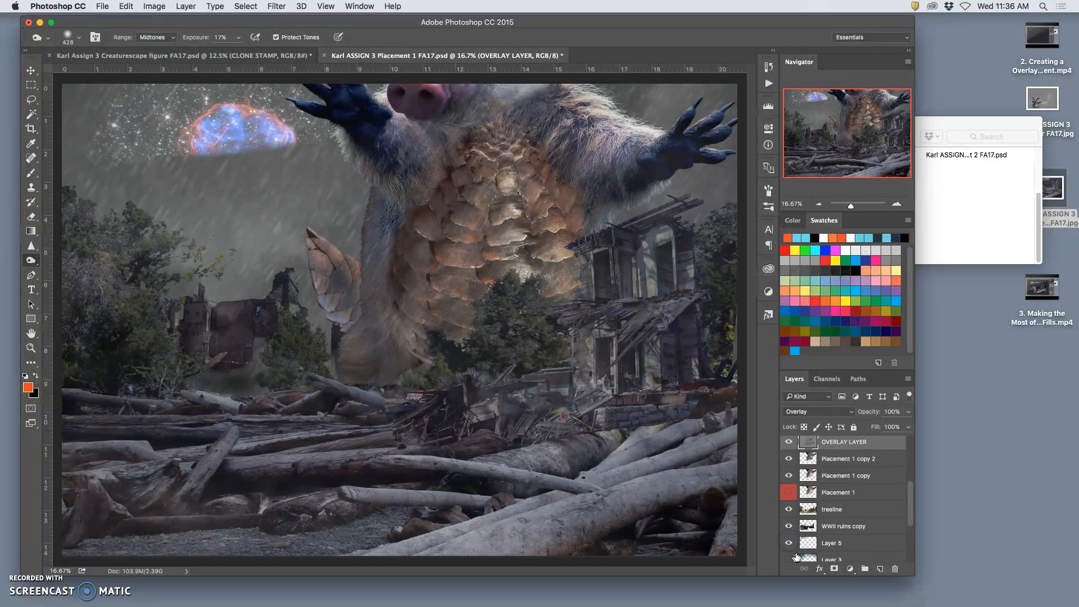
left_click(787, 559)
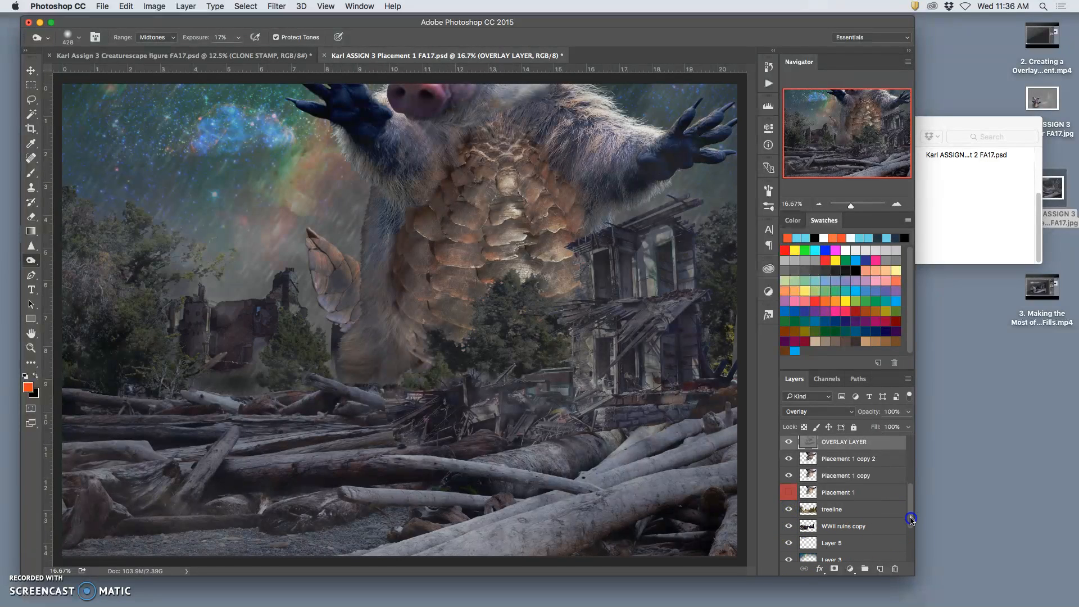
left_click_drag(911, 519, 910, 534)
left_click(788, 525)
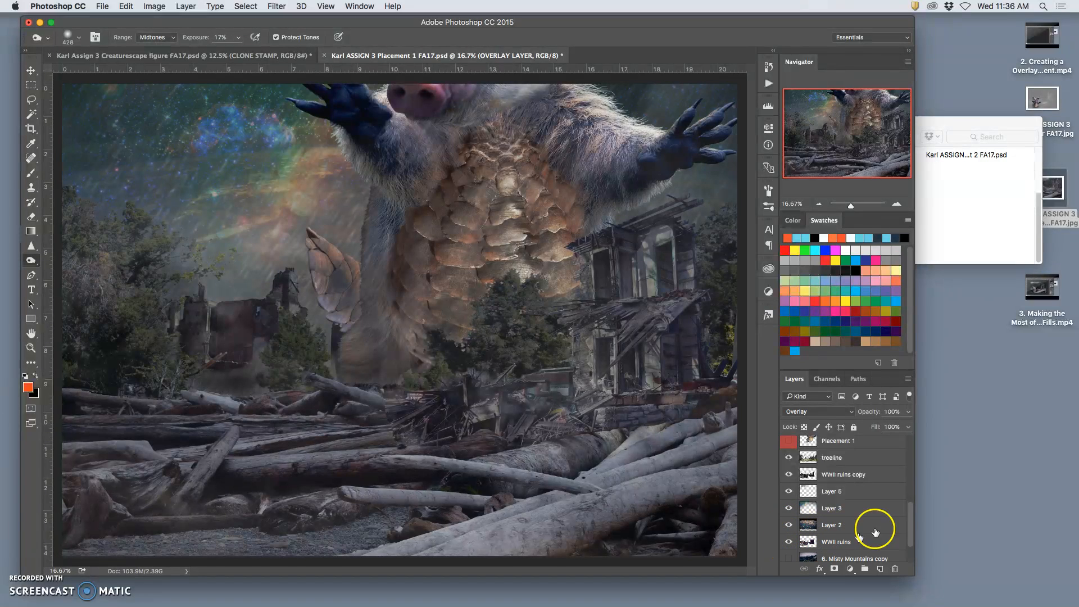
left_click_drag(910, 524, 912, 537)
left_click(789, 520)
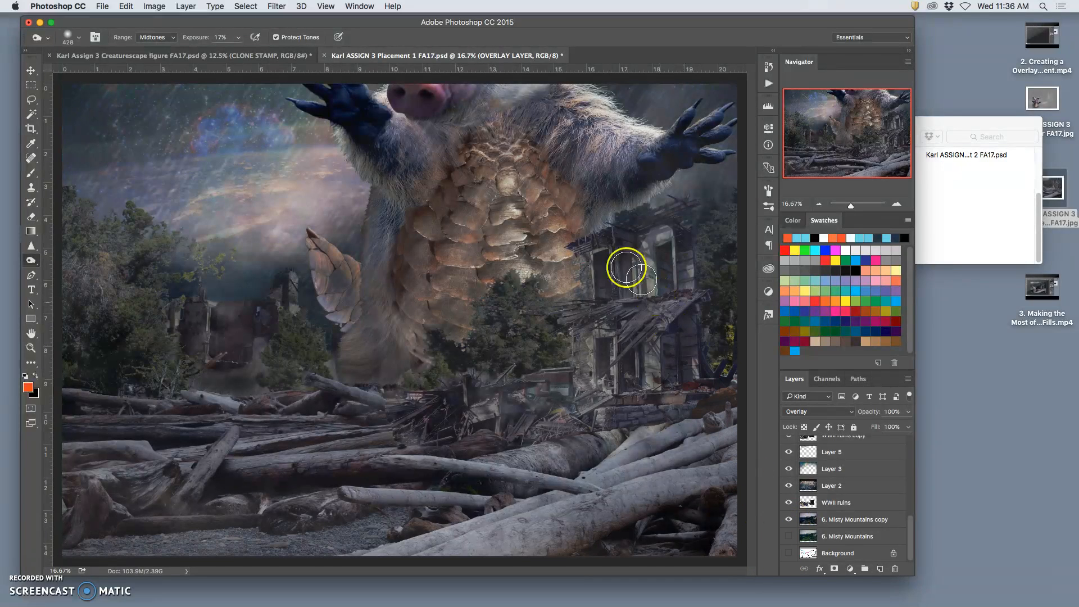
left_click_drag(910, 520, 922, 423)
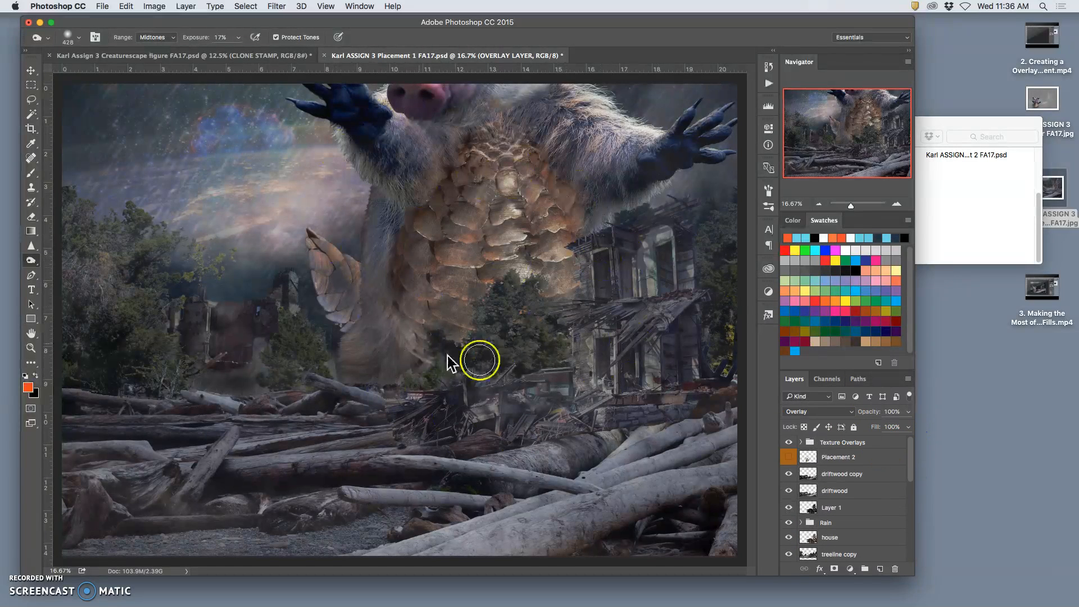
- Save the composite as a layered Photoshop file in the Assignment 3 folder under its current name
left_click(102, 6)
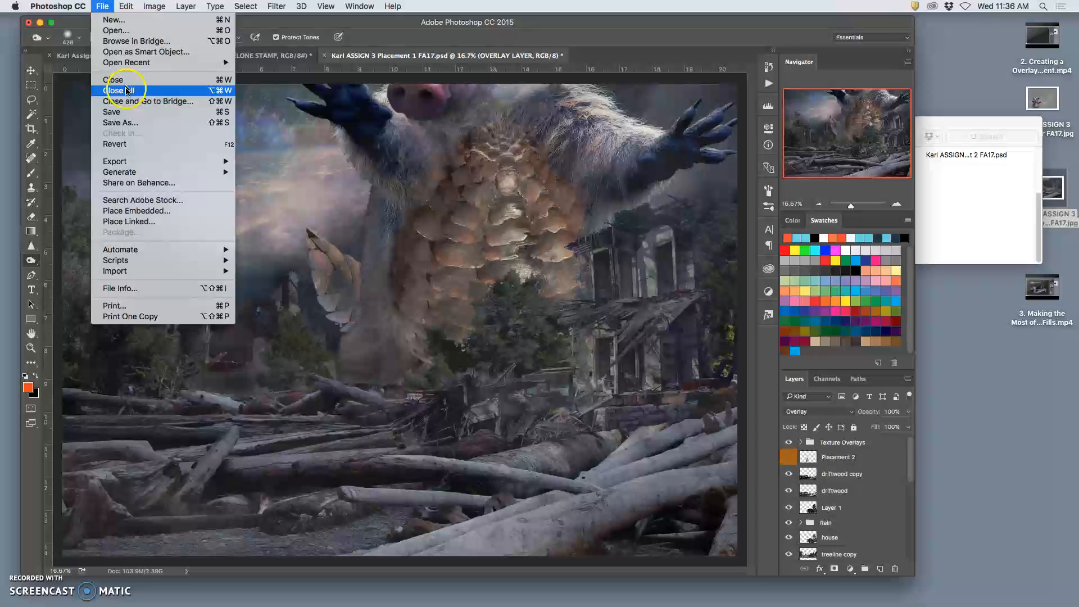
left_click(128, 122)
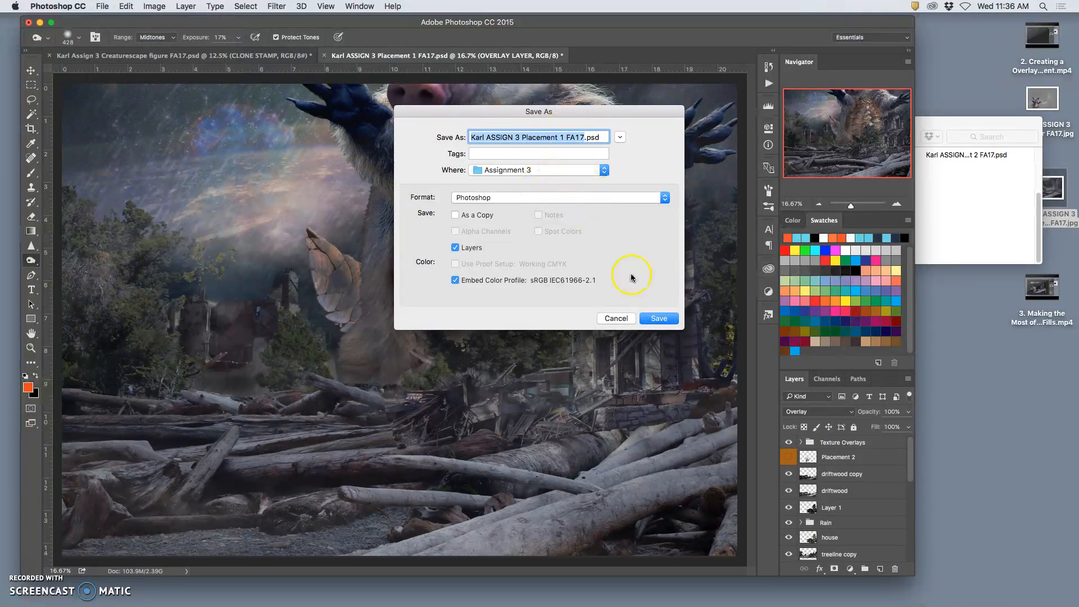
left_click(659, 318)
left_click(619, 187)
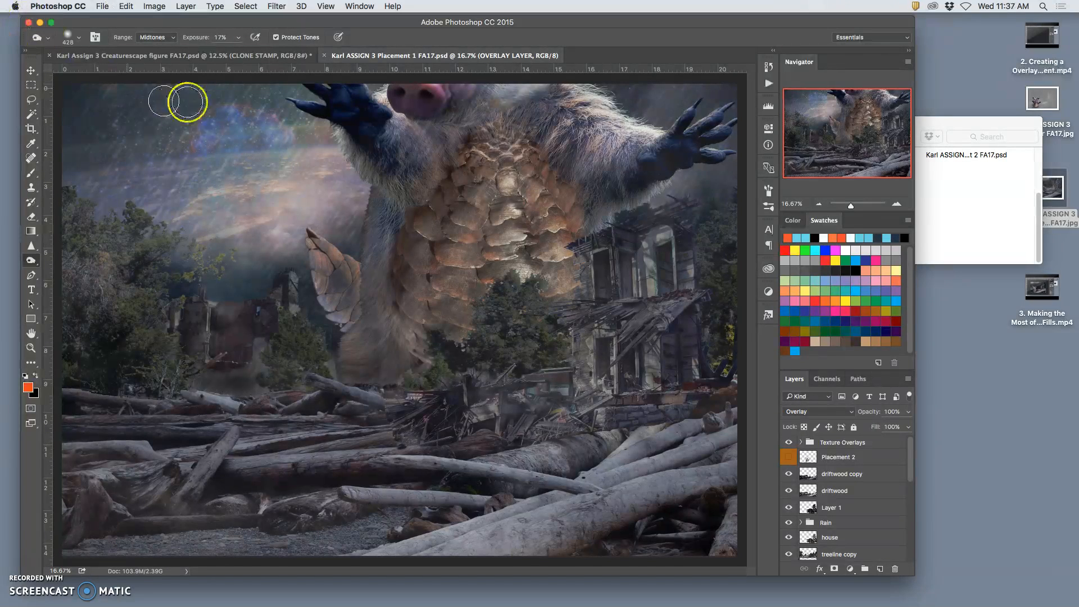
- Save a copy of the composite to the Desktop in JPEG format, keeping the file name
left_click(102, 6)
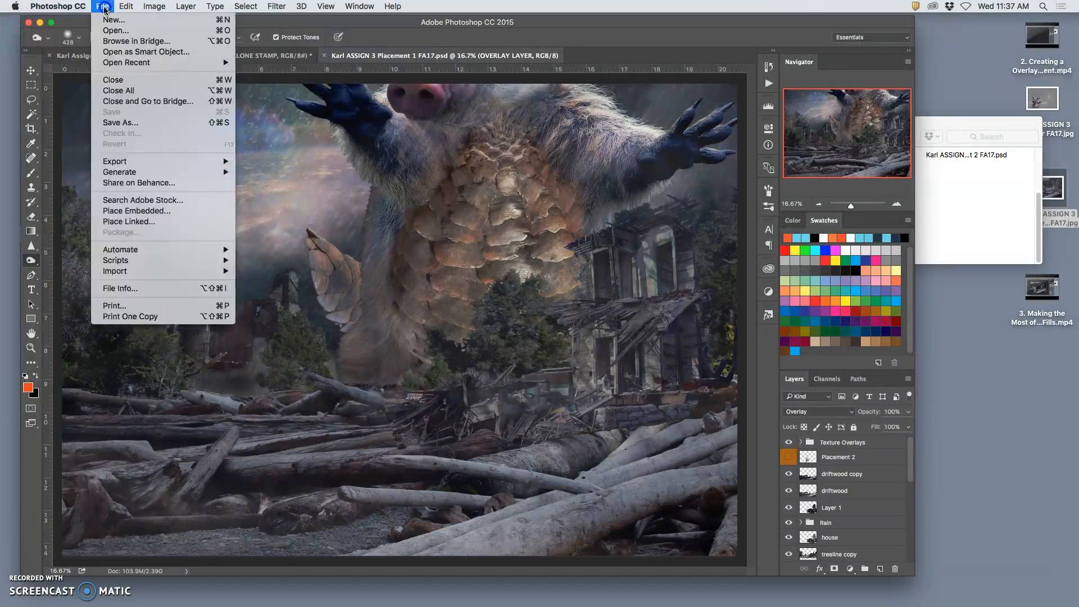
left_click(115, 123)
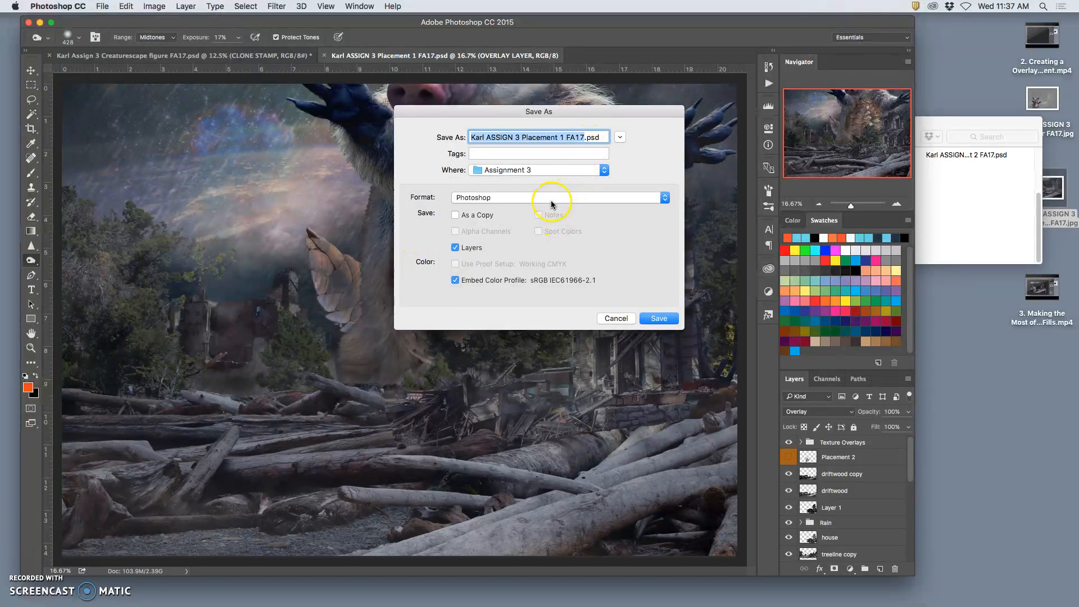
left_click(551, 200)
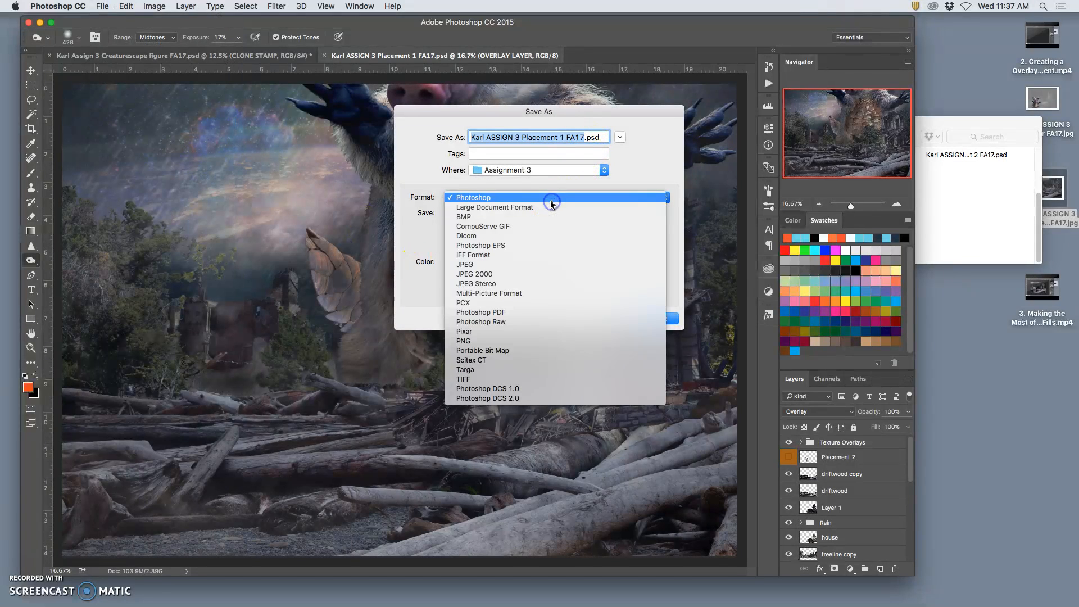
left_click(476, 265)
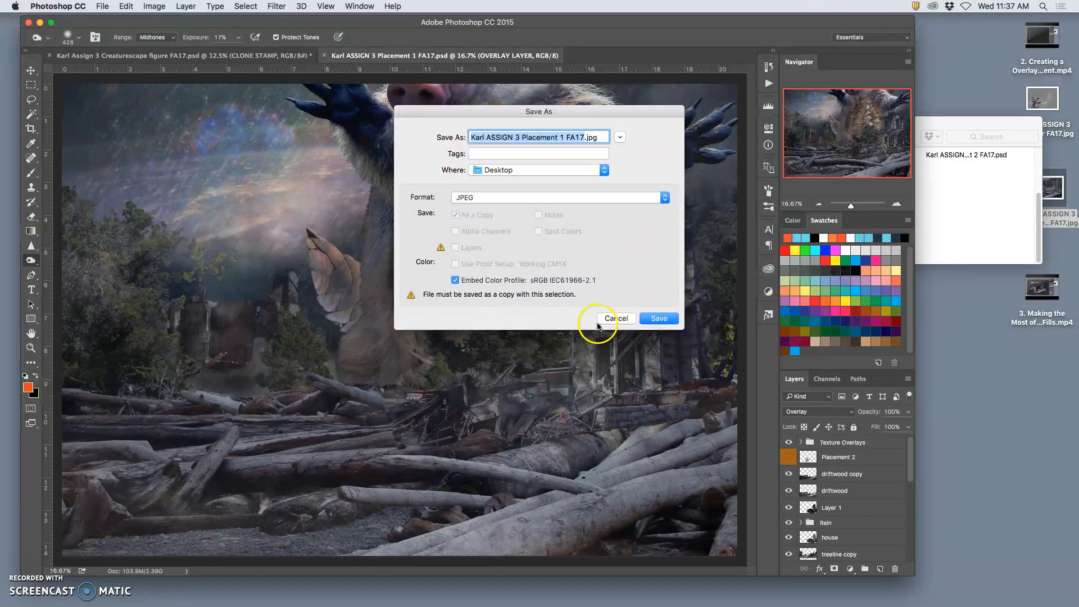
left_click(663, 319)
left_click(663, 318)
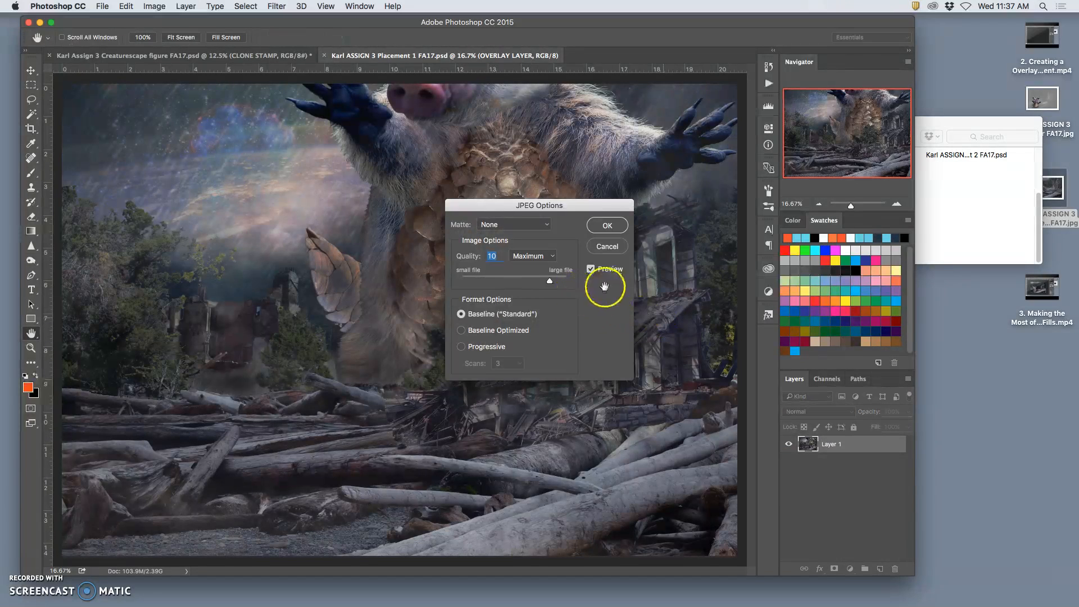
- Compare JPEG file sizes at several quality levels, and export the copy at quality 8 (High)
left_click_drag(550, 281, 541, 284)
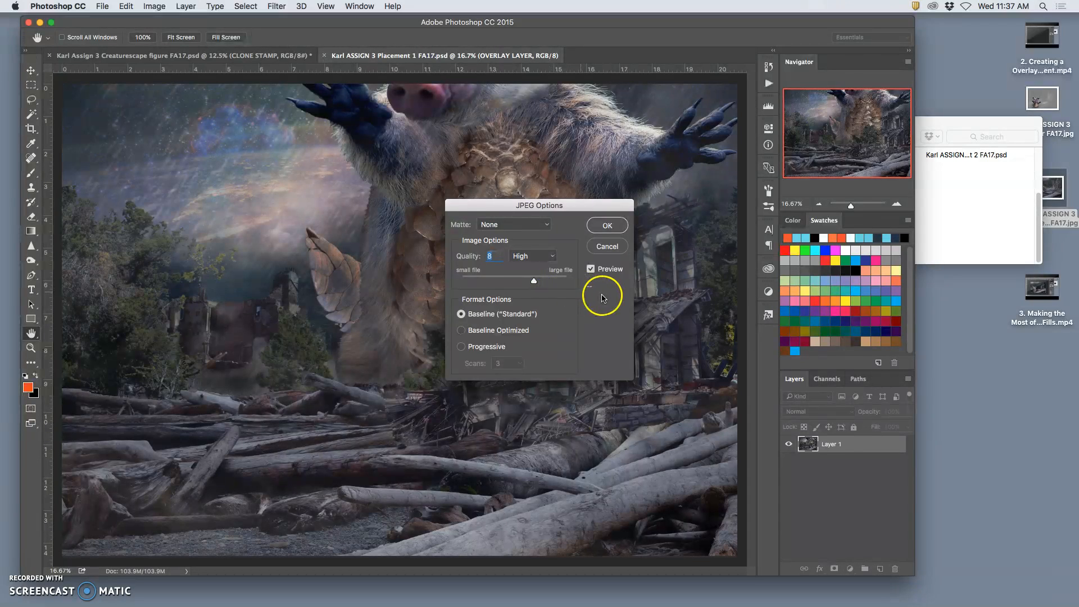
left_click(534, 282)
left_click_drag(534, 281, 536, 282)
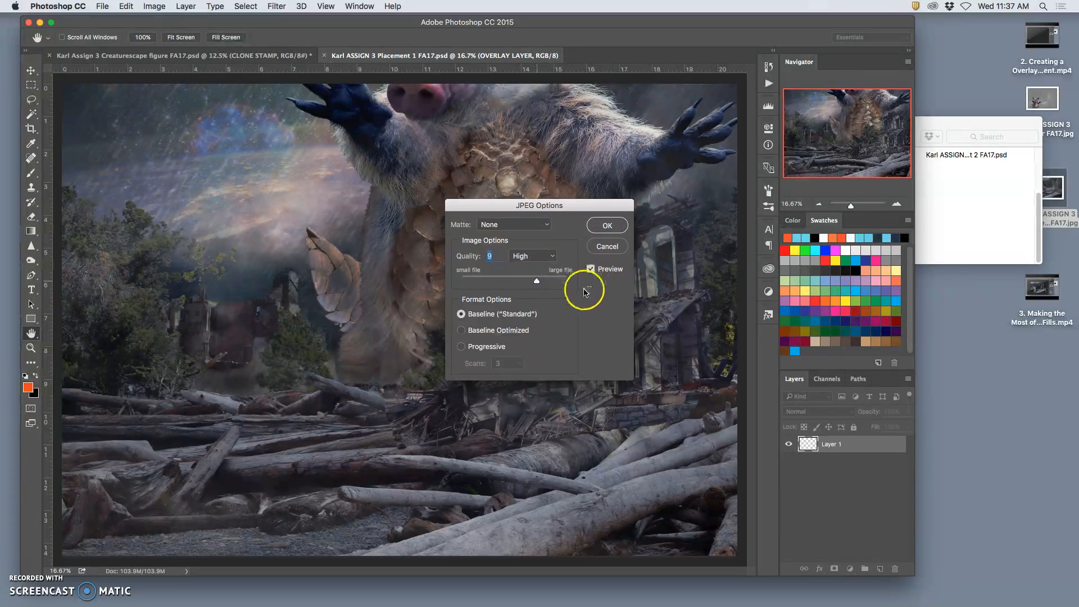
left_click_drag(537, 282, 531, 284)
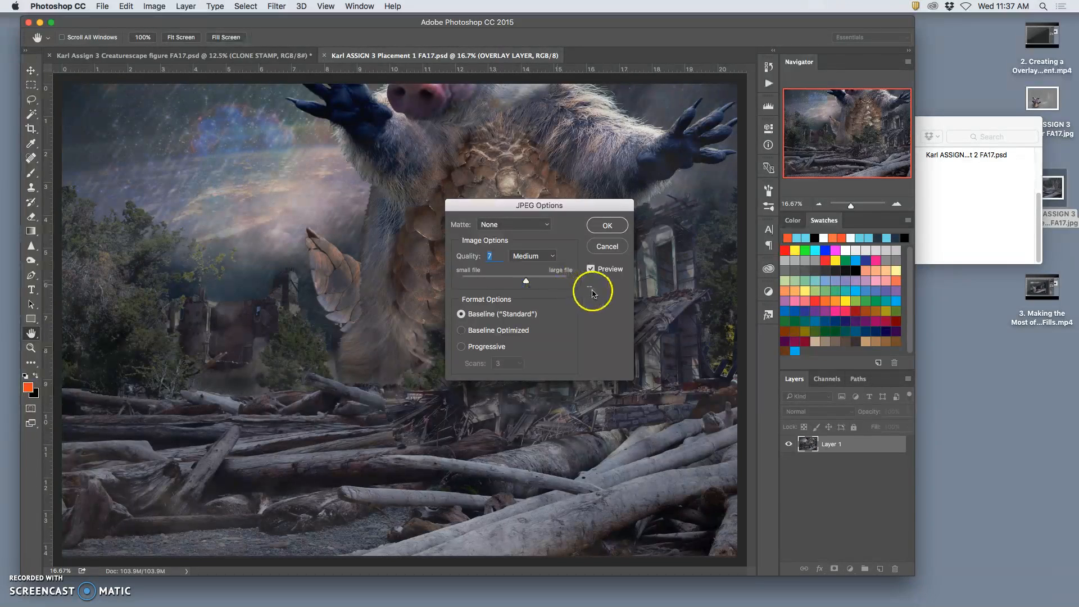
left_click_drag(526, 281, 530, 281)
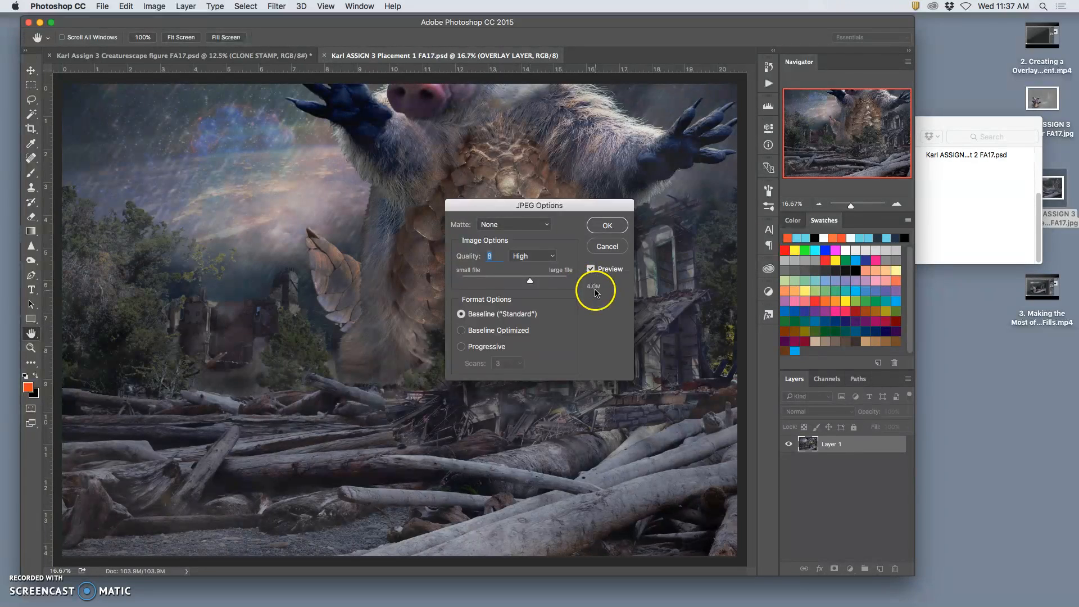
left_click(607, 227)
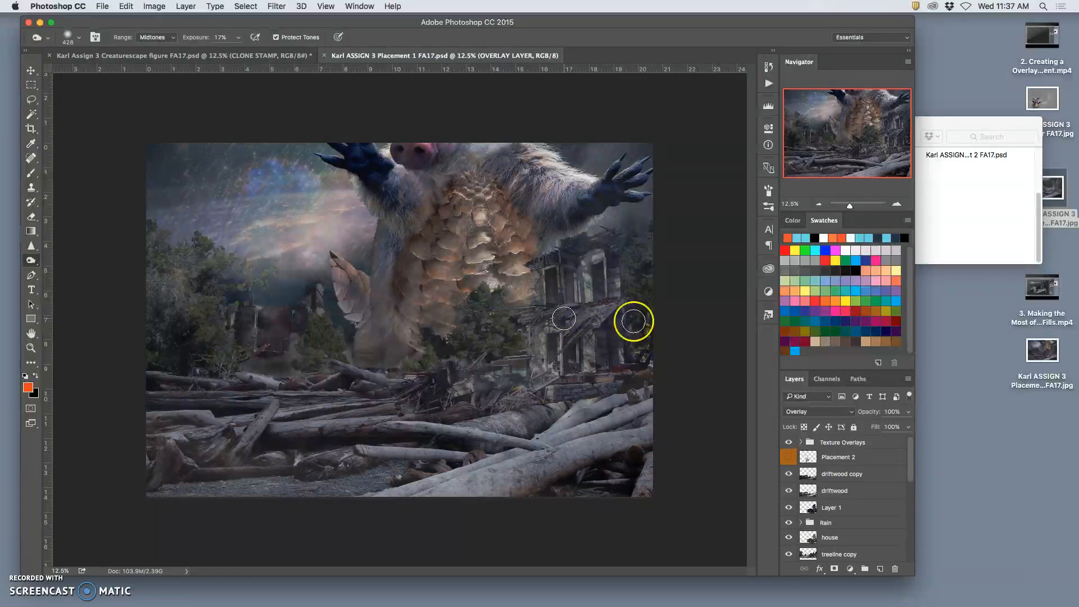
- Switch the OVERLAY LAYER's blend mode to Normal and back to Overlay to compare the effect
scroll(830, 496, "down", 4)
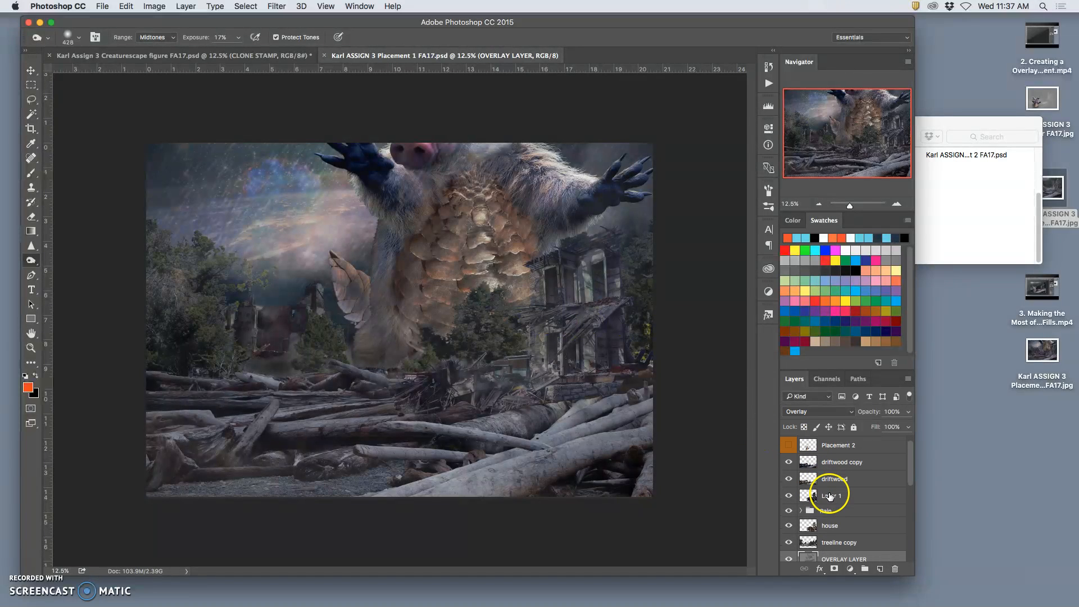
left_click(883, 504)
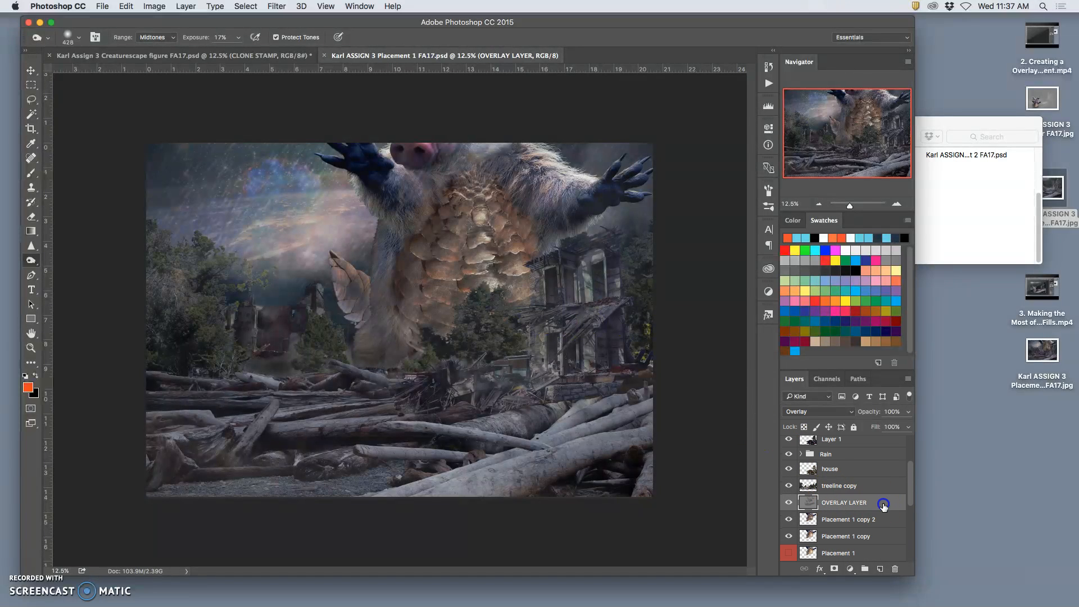
left_click(817, 411)
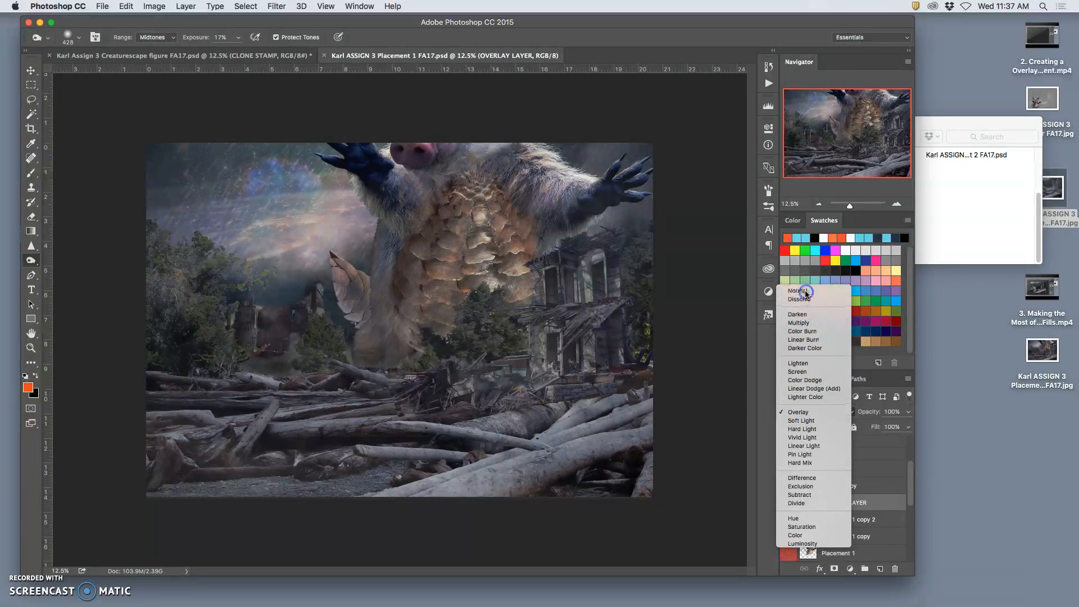
left_click(807, 290)
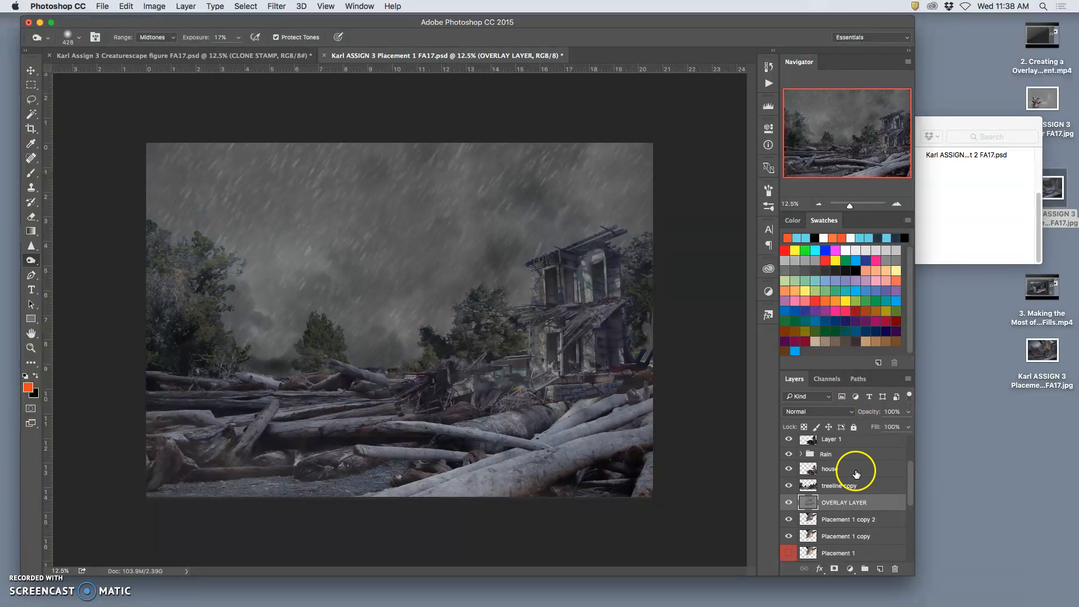
left_click(880, 503)
left_click(809, 411)
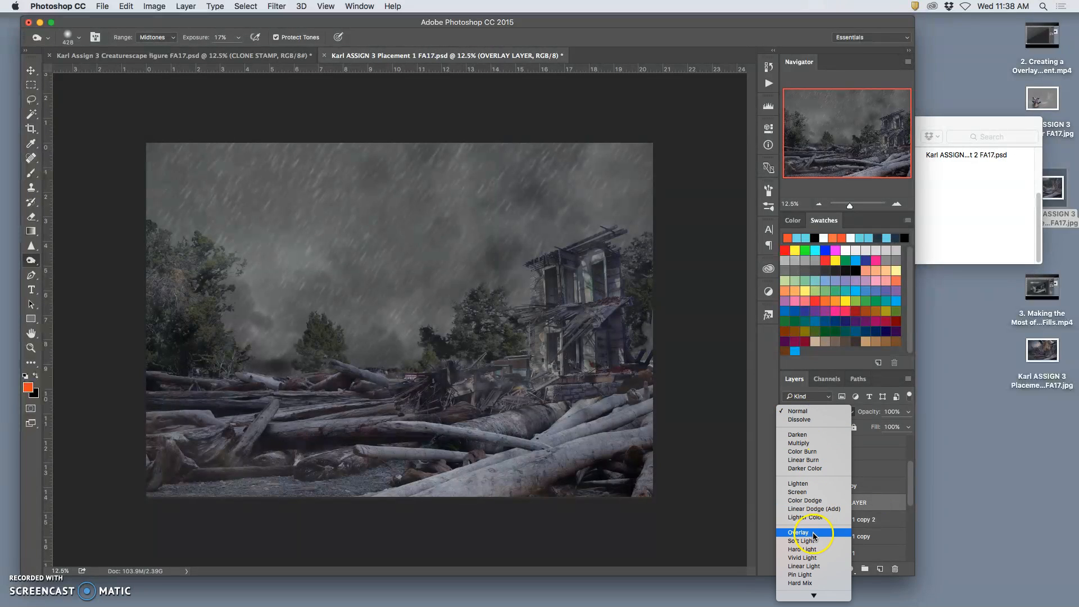
left_click(813, 533)
- Set the OVERLAY LAYER's blend mode to Normal, and move the Placement 1 copy 2 layer above it
left_click(809, 412)
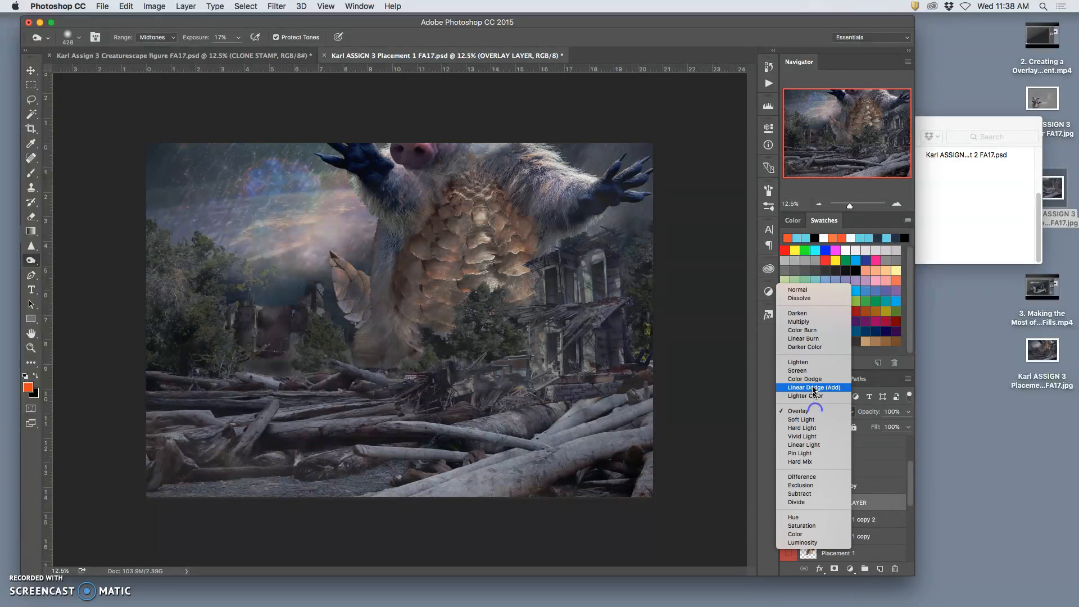
left_click(797, 289)
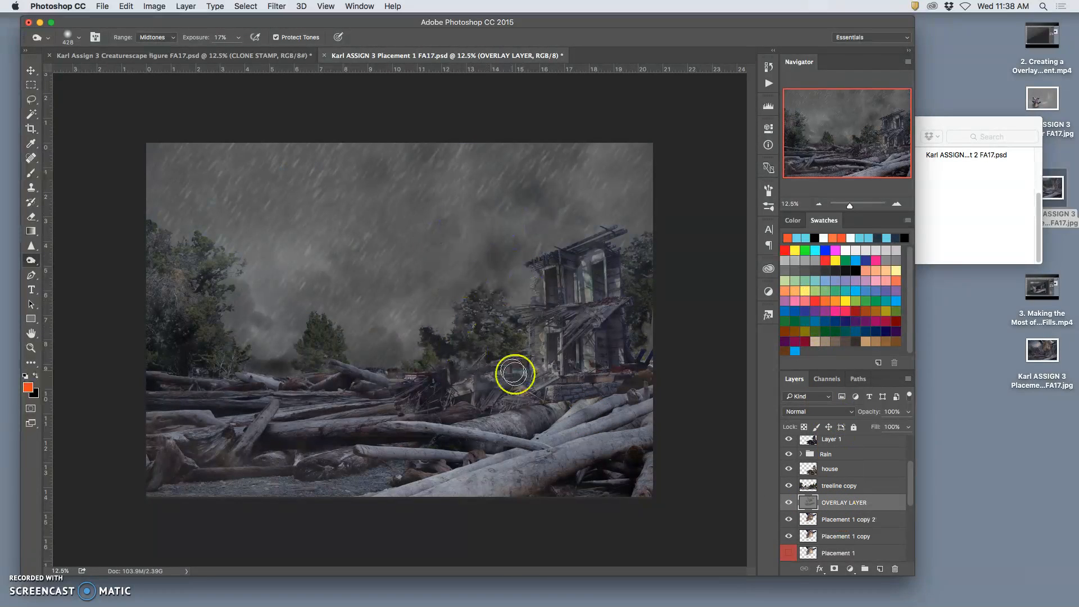
left_click(836, 520)
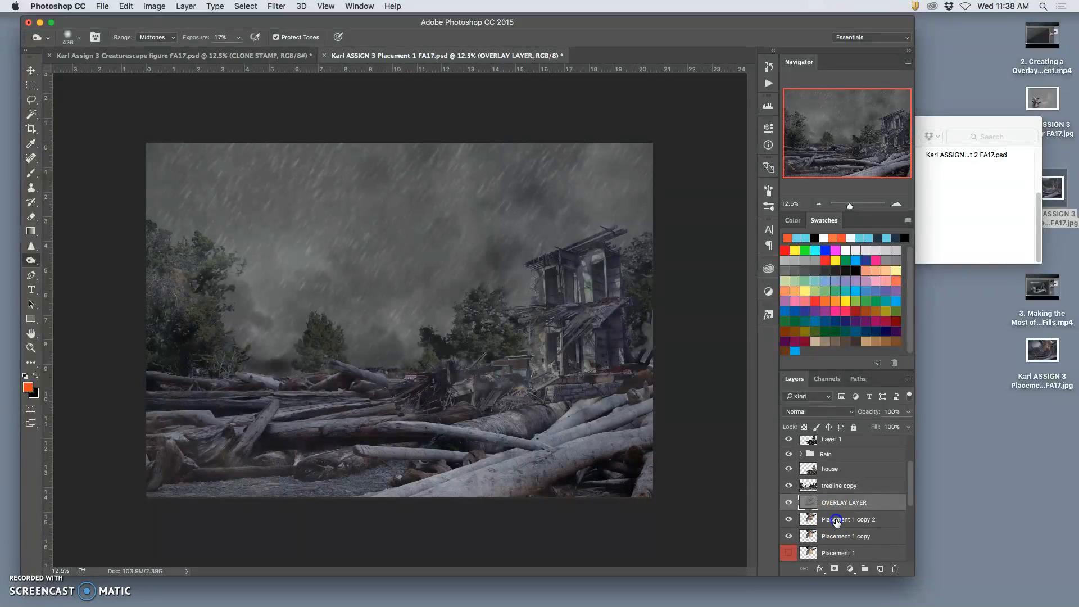
left_click_drag(836, 520, 835, 498)
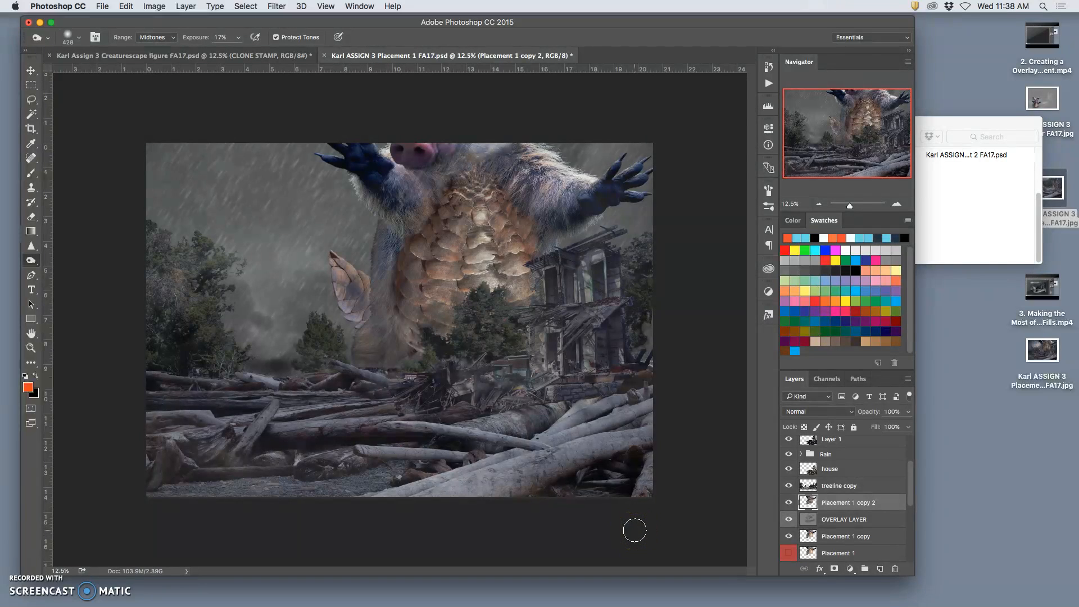
- Hide the treeline copy, house, Rain, Layer 1, driftwood, driftwood copy and Texture Overlays layers, keeping the creature and OVERLAY LAYER visible
left_click(787, 520)
left_click(788, 520)
scroll(807, 511, "up", 1)
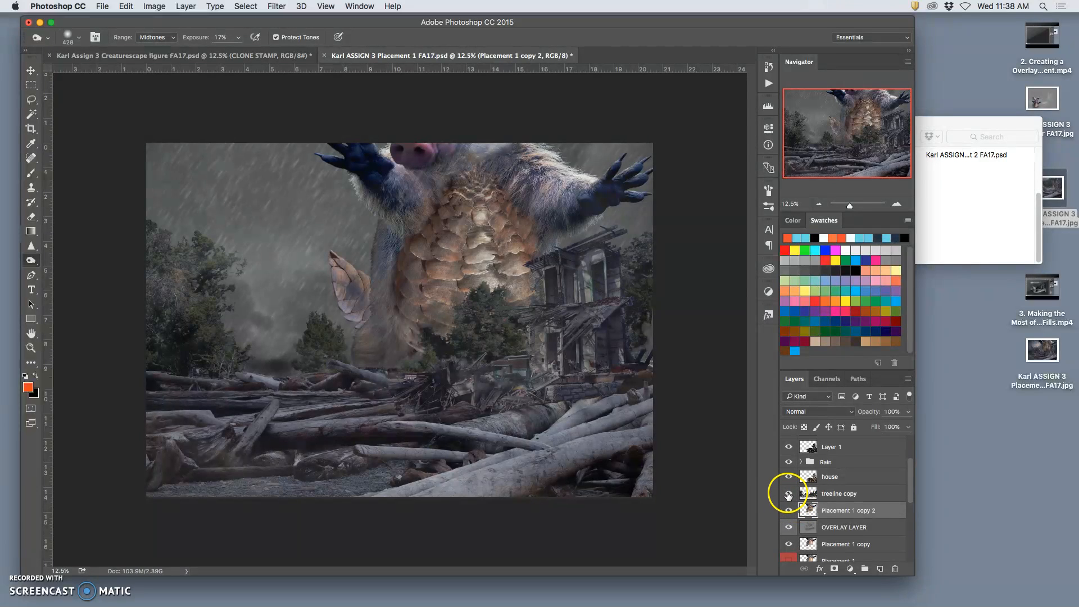
left_click(788, 493)
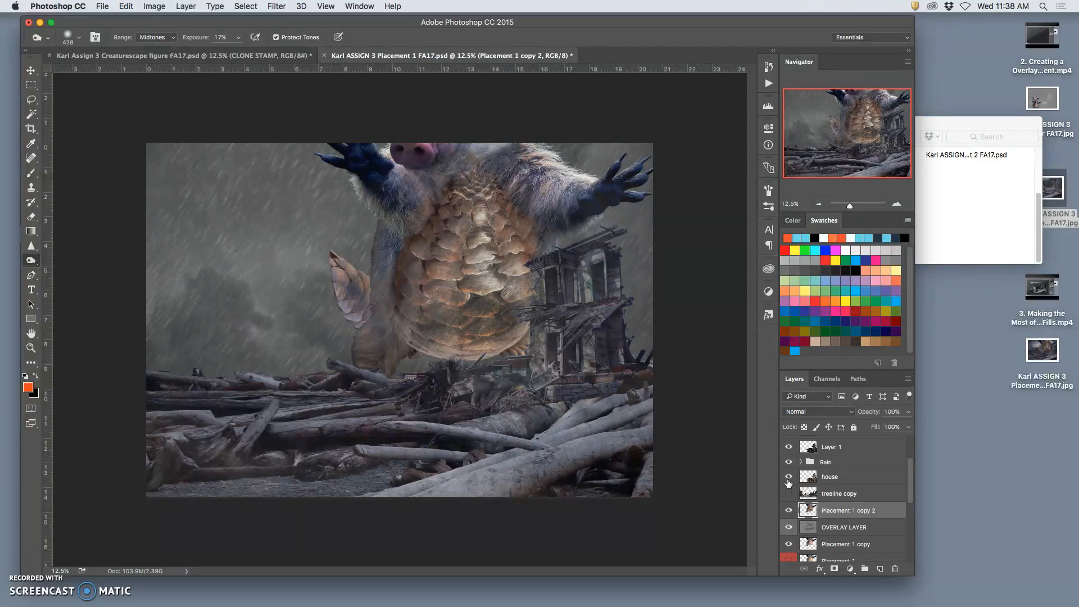
left_click(788, 461)
left_click(788, 446)
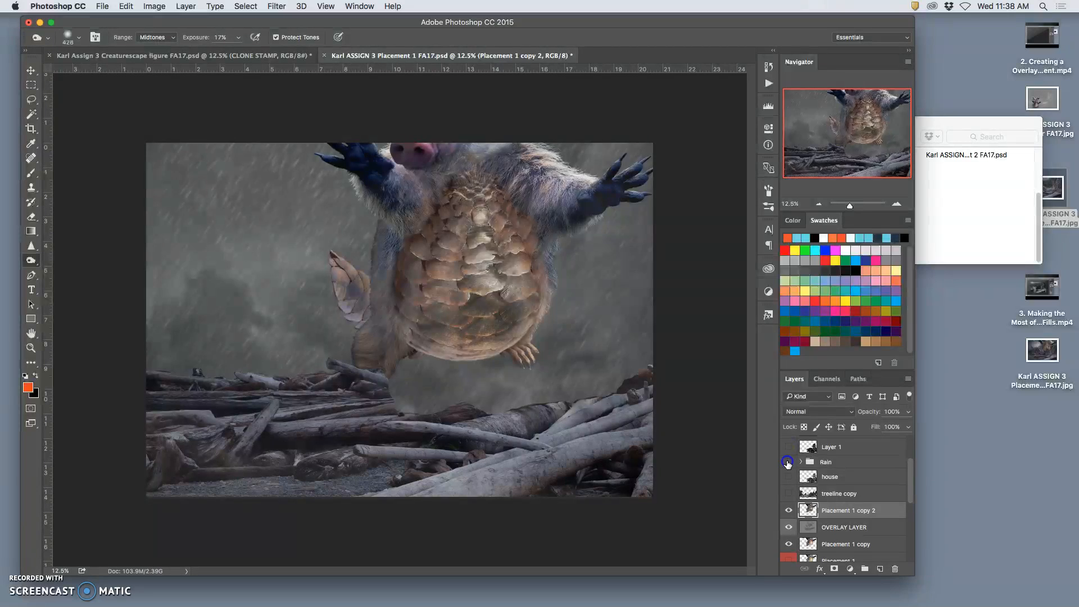
scroll(787, 463, "up", 2)
left_click(787, 475)
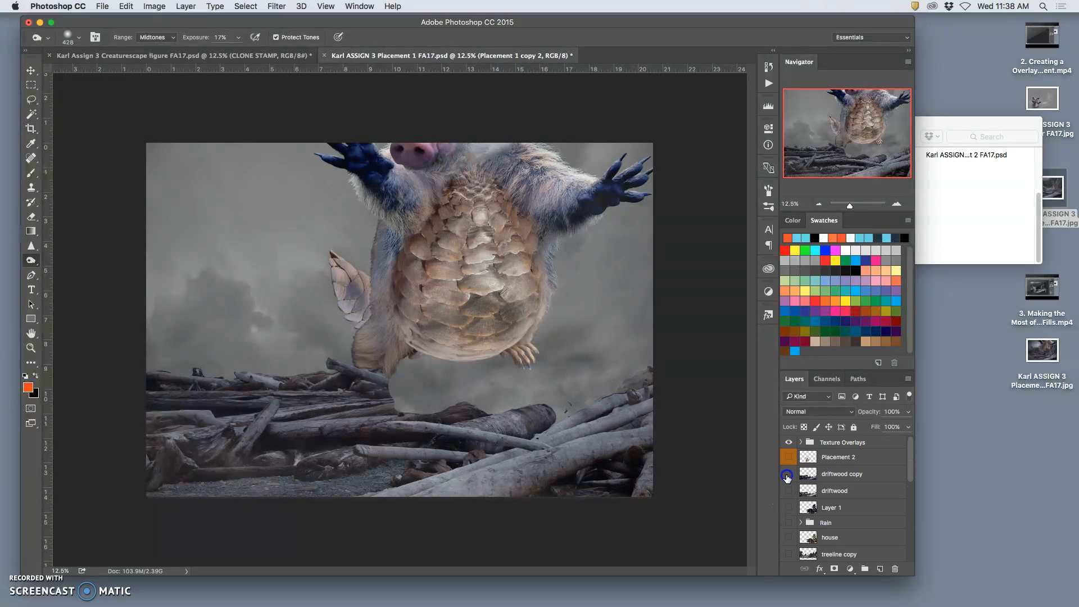
left_click(788, 442)
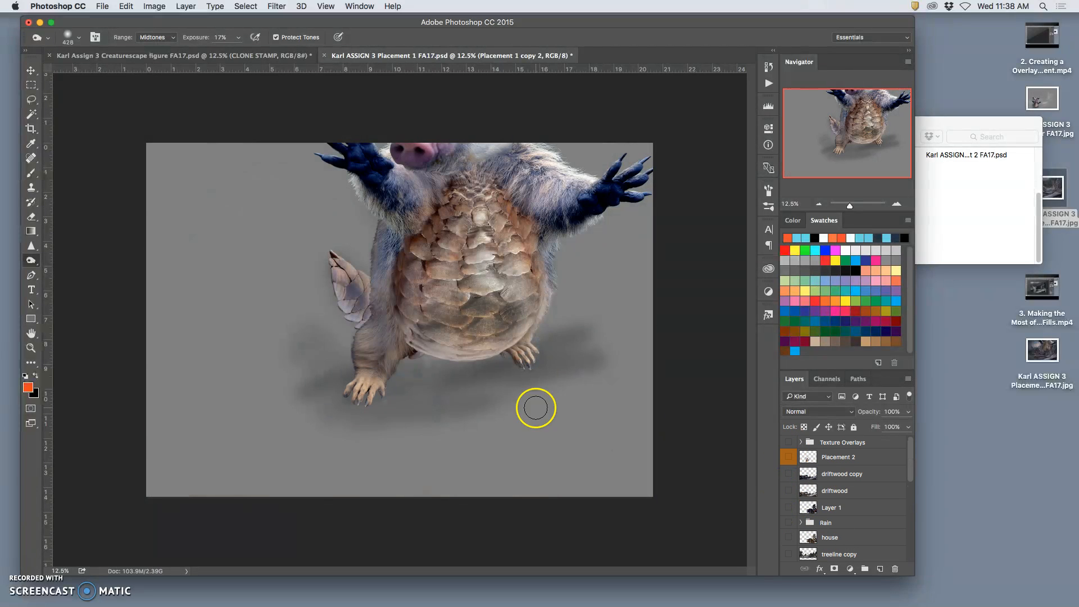
- Save a JPEG copy to the Desktop, replacing "Placement 1" with "Overlay 1" in the file name
left_click(102, 6)
left_click(116, 122)
left_click(520, 137)
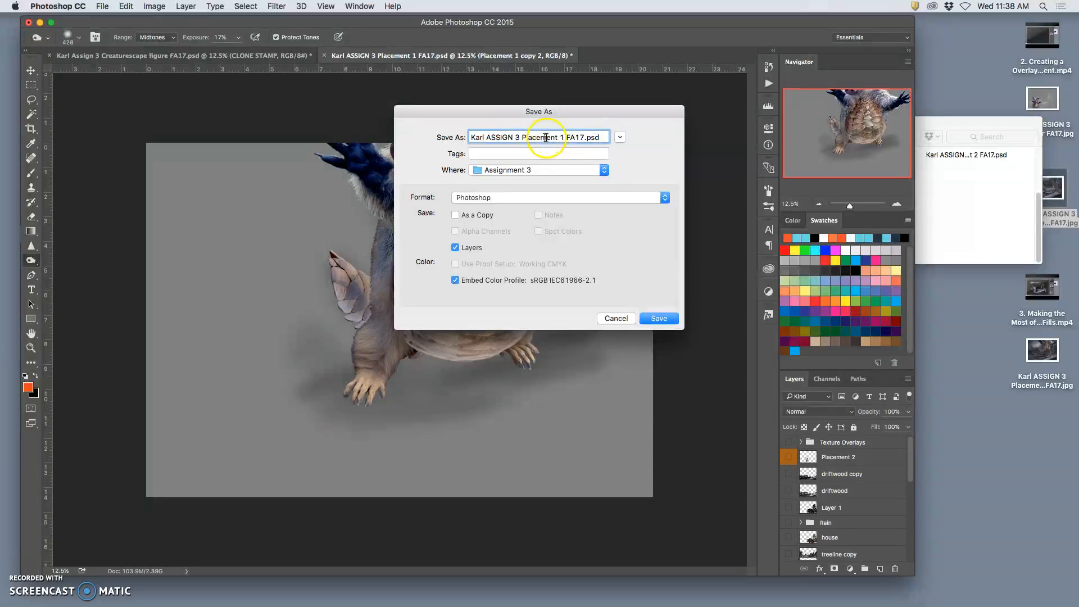
left_click(523, 137)
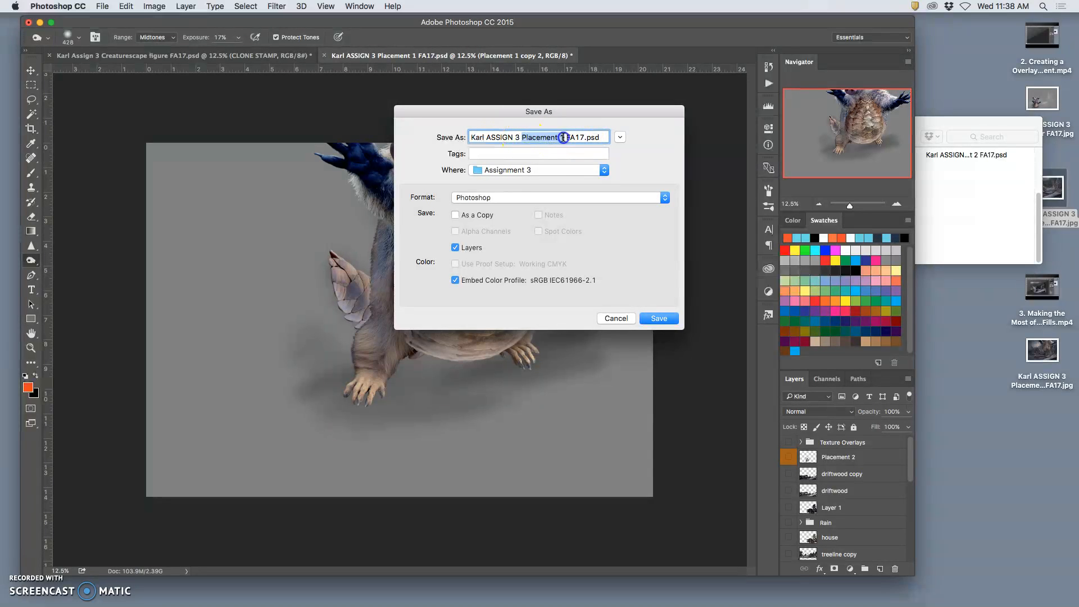
type("Overlay")
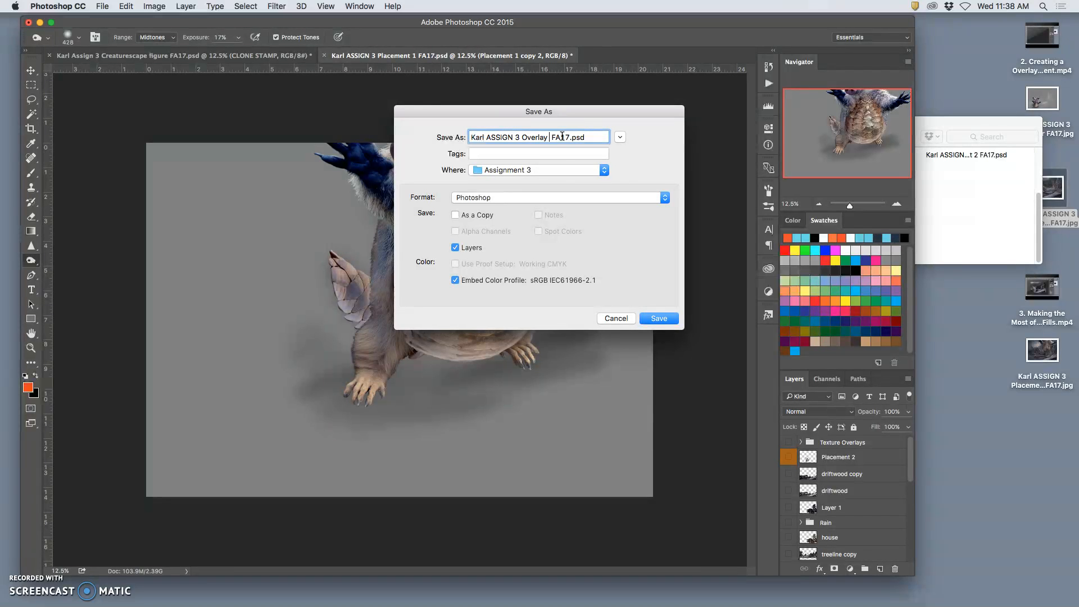
left_click(661, 317)
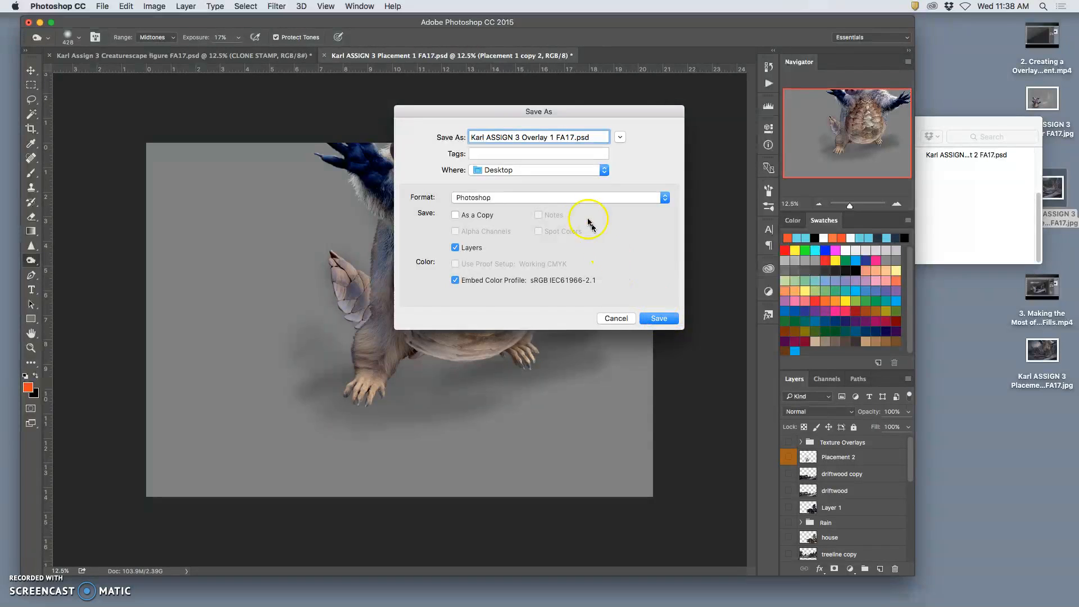
left_click(554, 198)
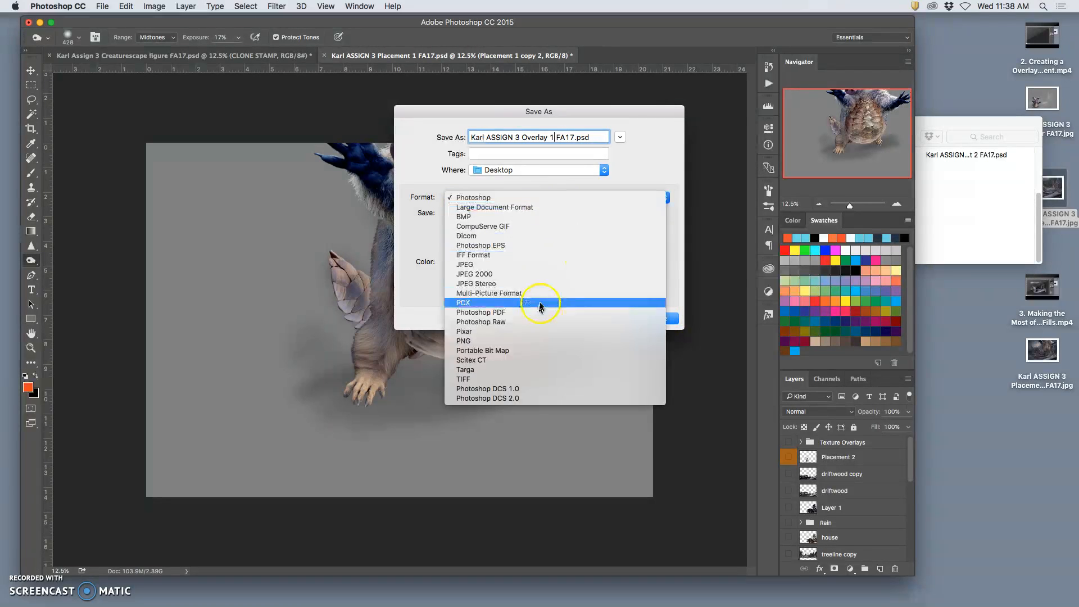
left_click(503, 266)
left_click(655, 319)
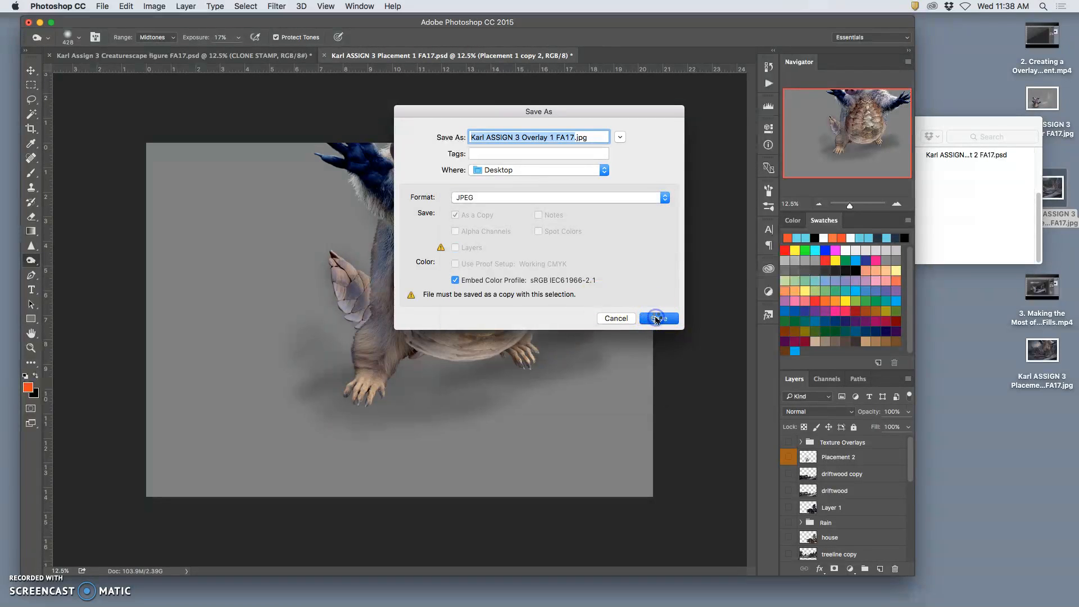
- Set the JPEG quality to 10 (Maximum) with the Baseline ("Standard") format and export the copy
left_click(607, 227)
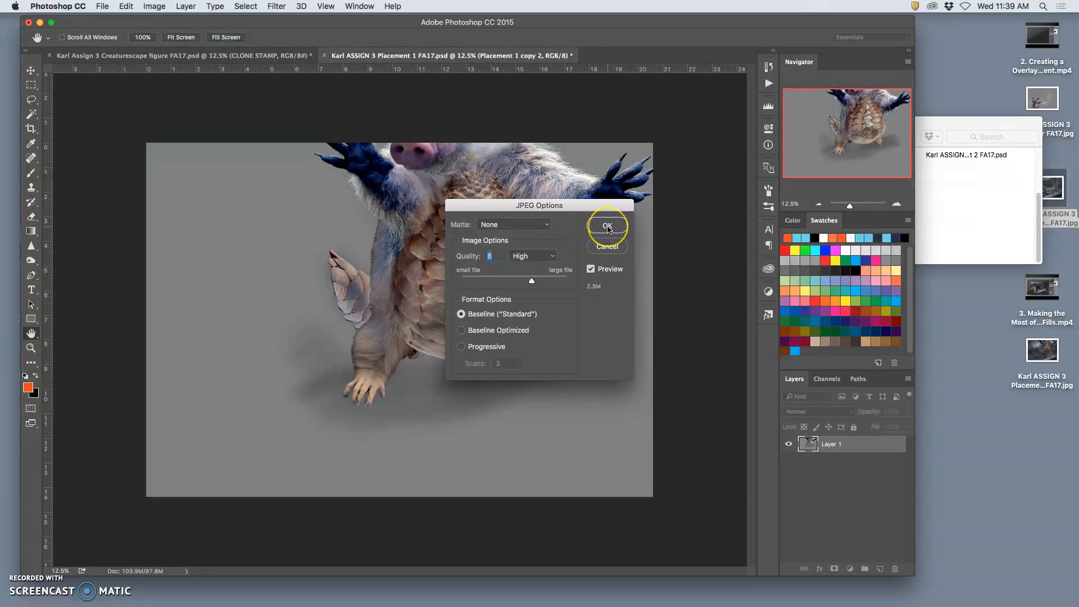
left_click(537, 281)
left_click_drag(555, 284, 553, 284)
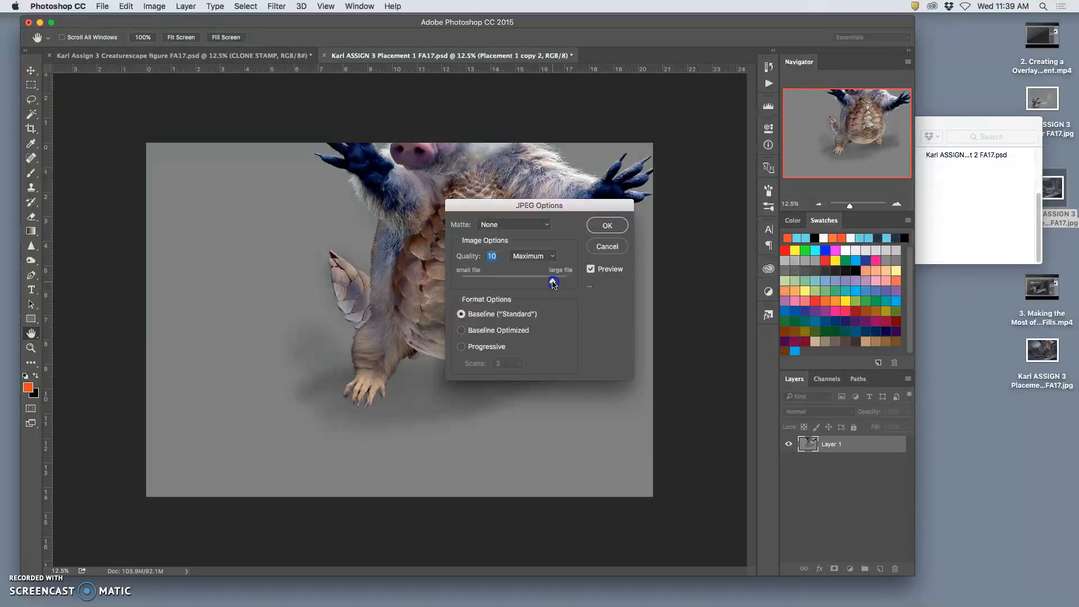
left_click(611, 227)
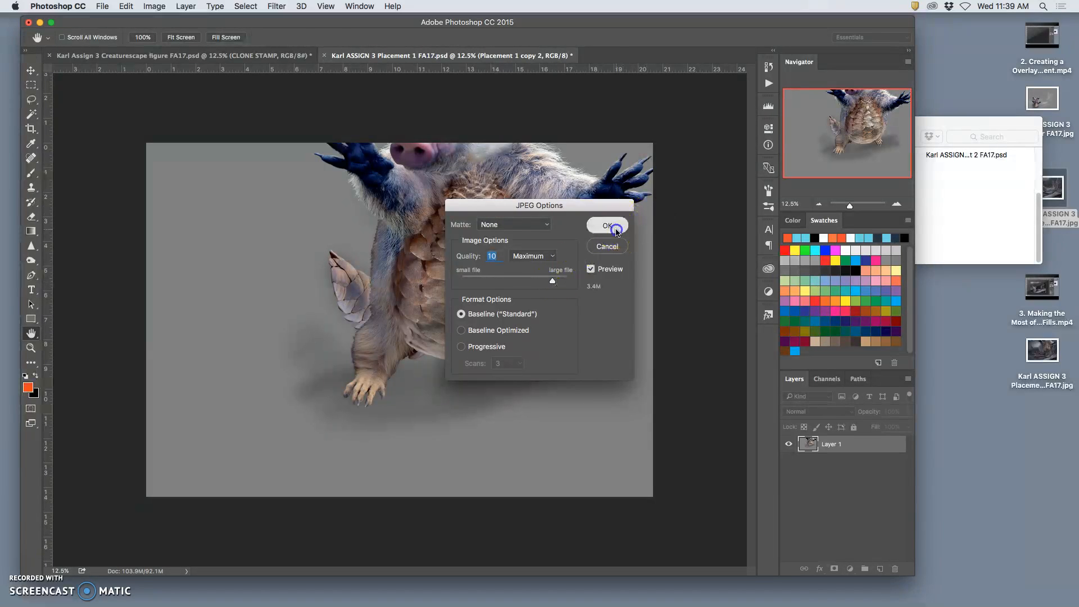
- Close the Placement 1 composite and the creature figure document without saving changes, and minimize the Photoshop window
left_click(568, 470)
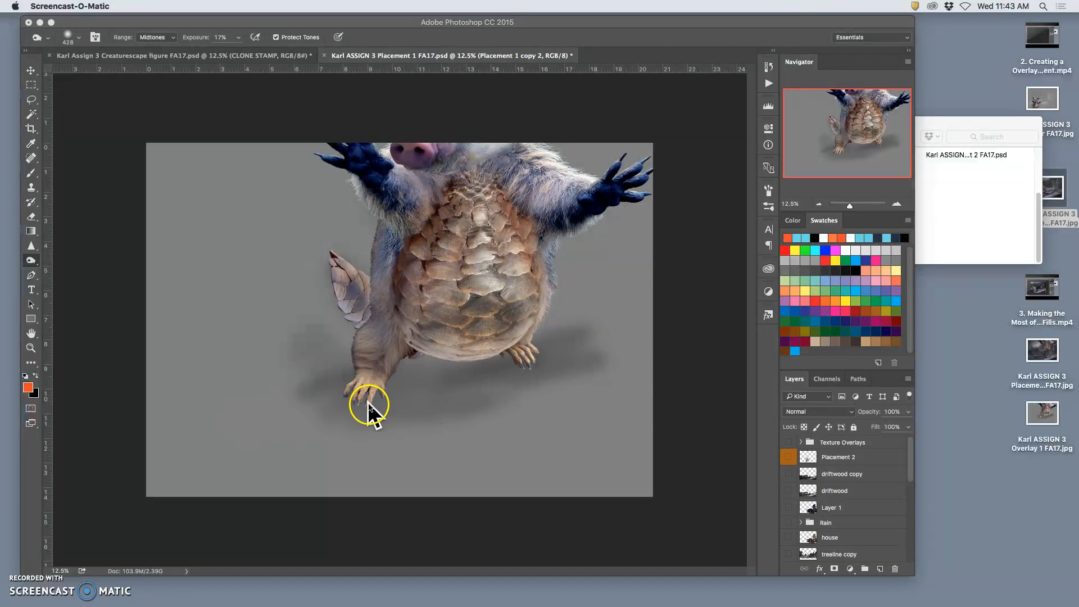
left_click(326, 57)
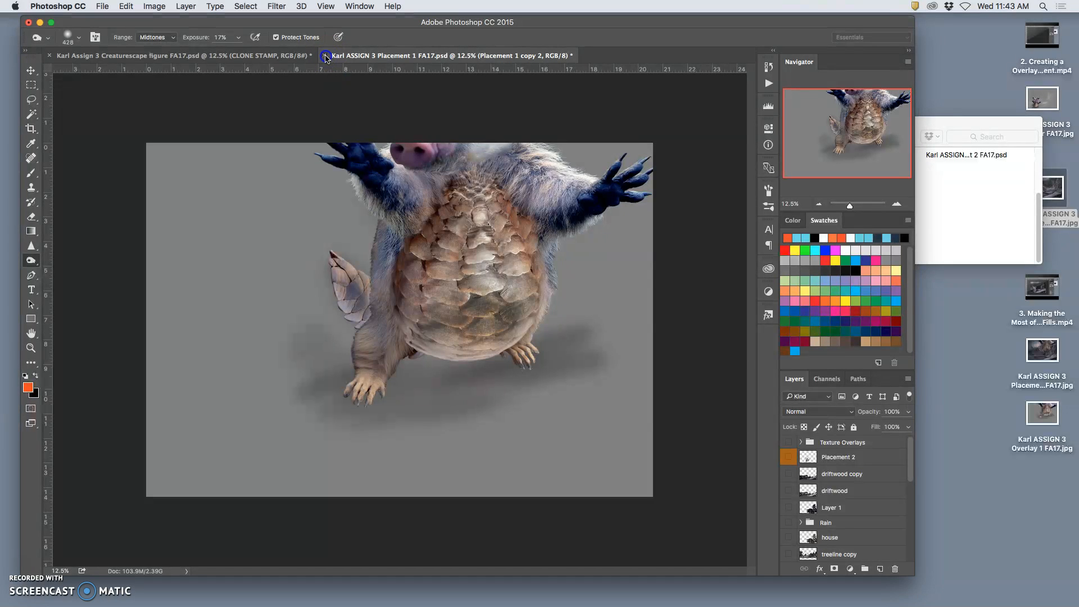
left_click(491, 207)
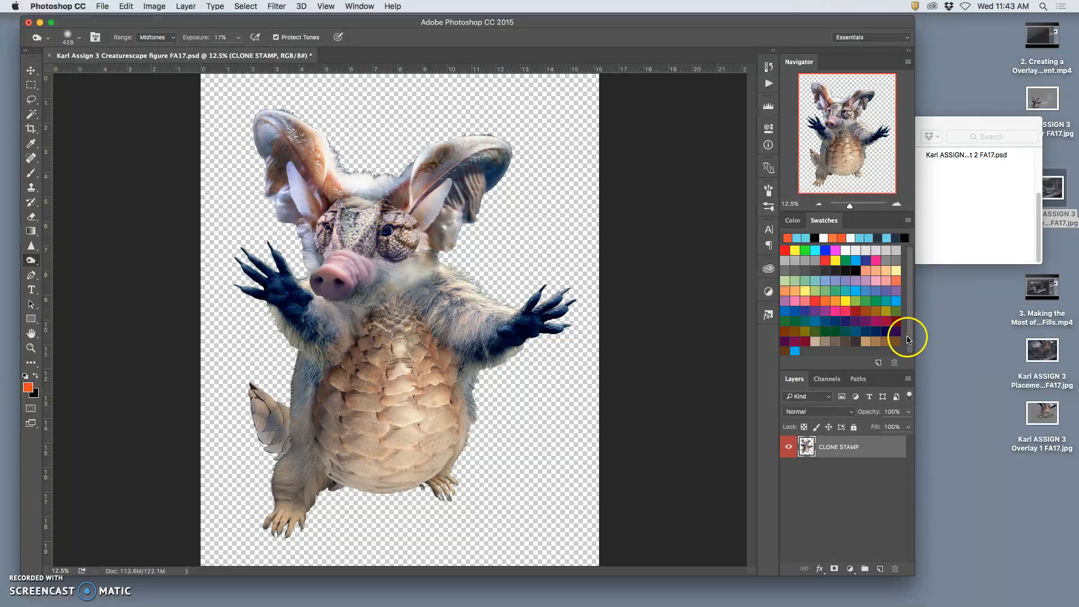
left_click(49, 55)
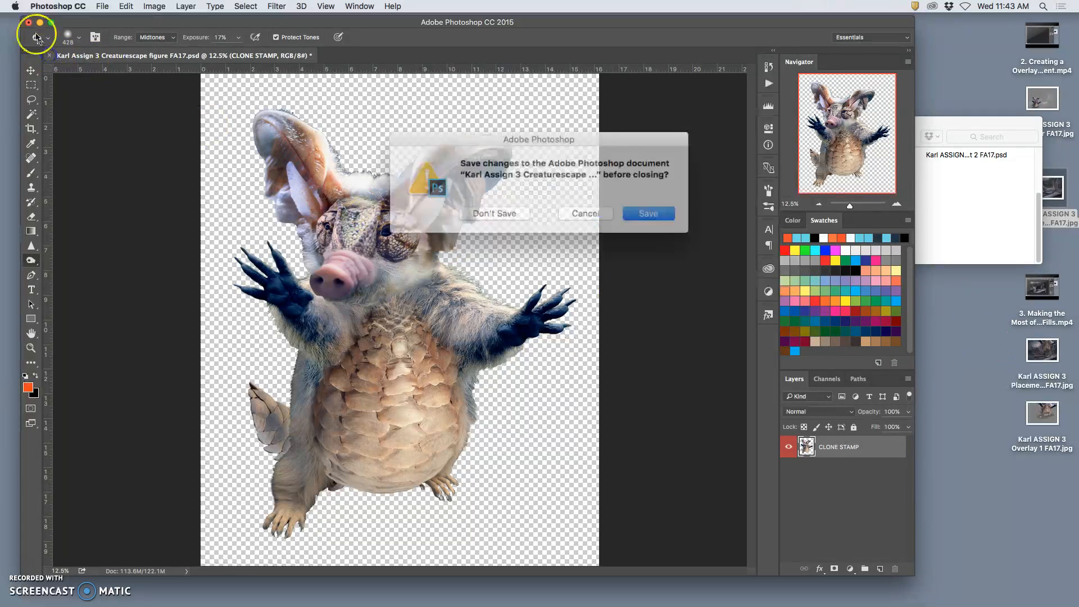
left_click(506, 209)
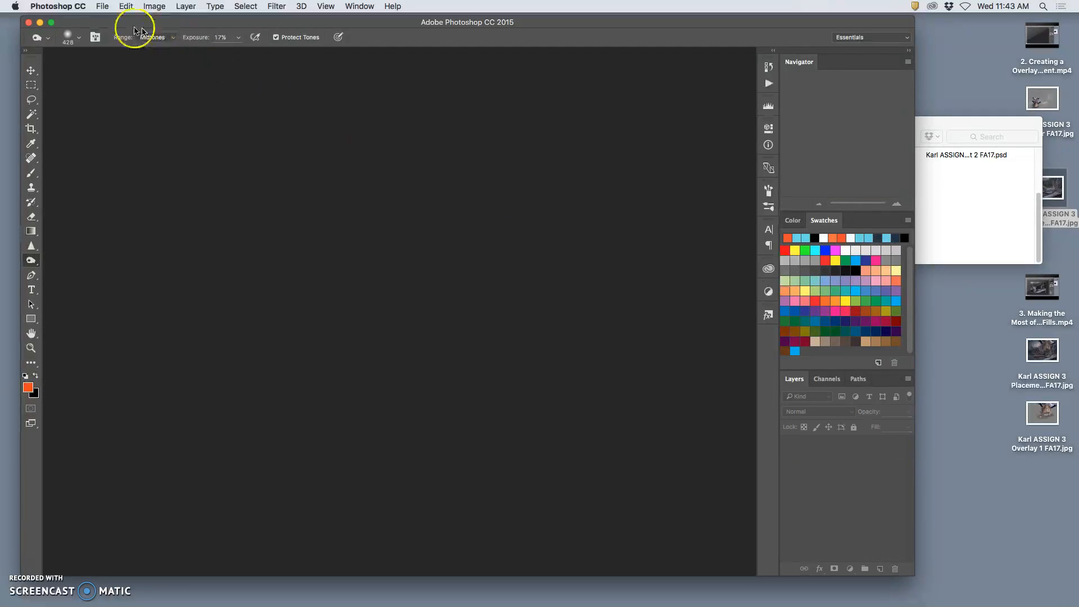
left_click(40, 23)
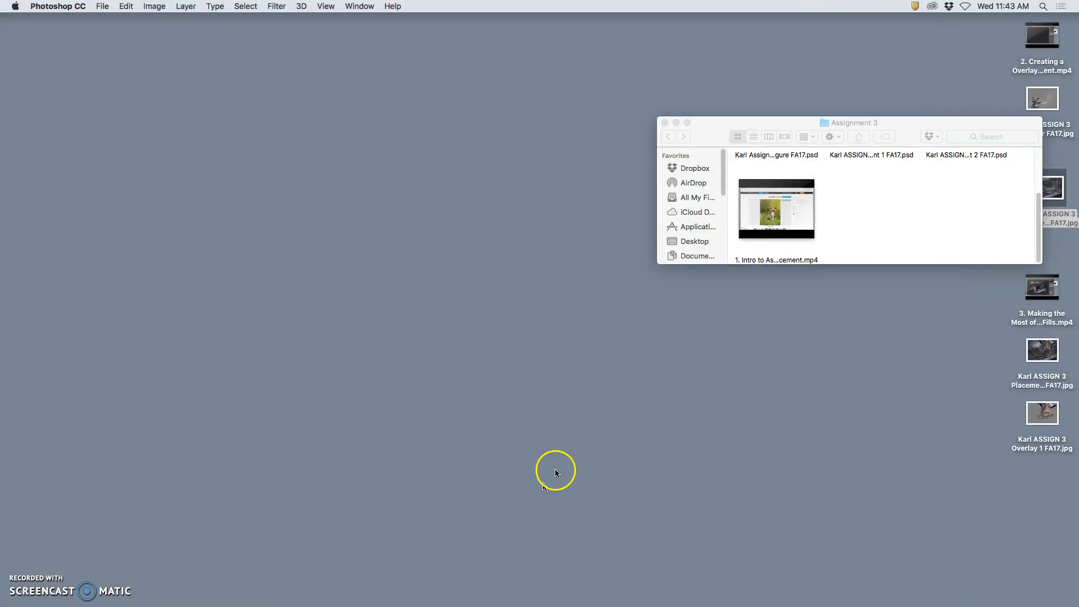
mouse_move(698, 597)
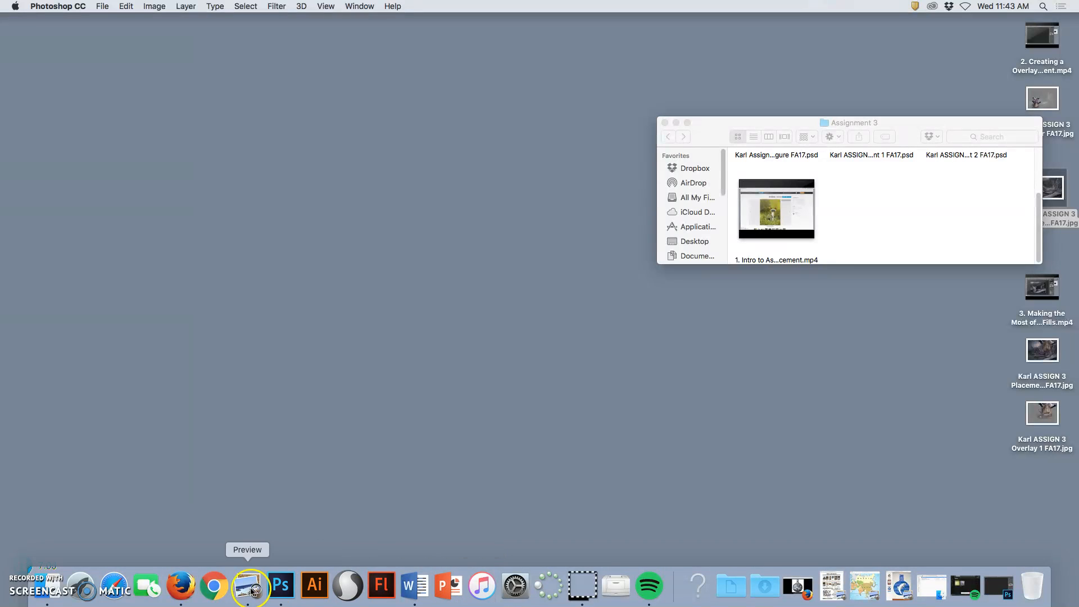
left_click(189, 590)
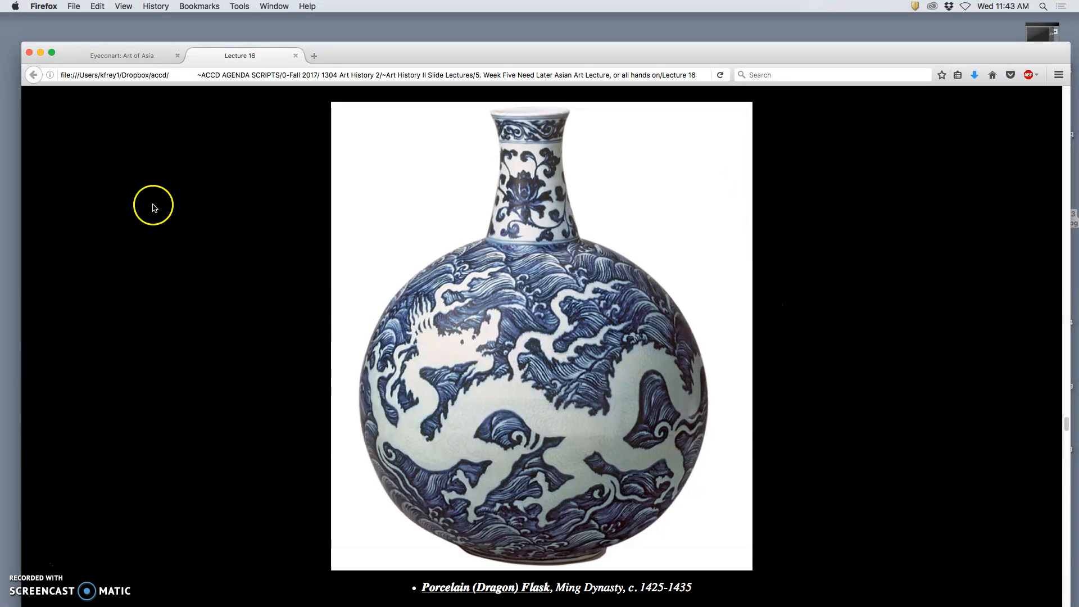
left_click(41, 52)
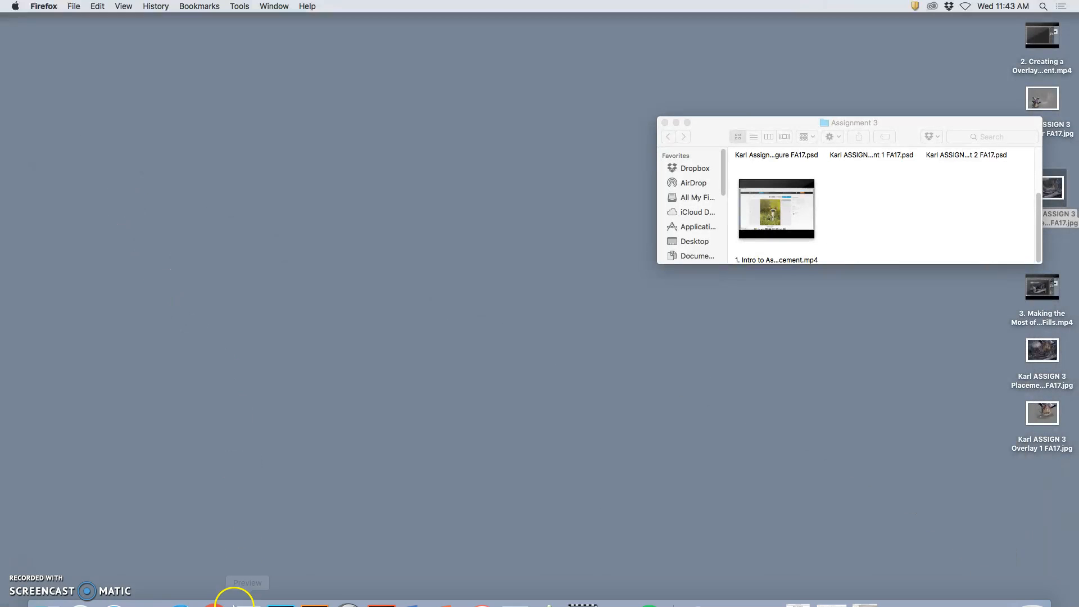
- Launch Google Chrome and move the Assignment 3 folder window away from the JPEG files on the Desktop
left_click(219, 585)
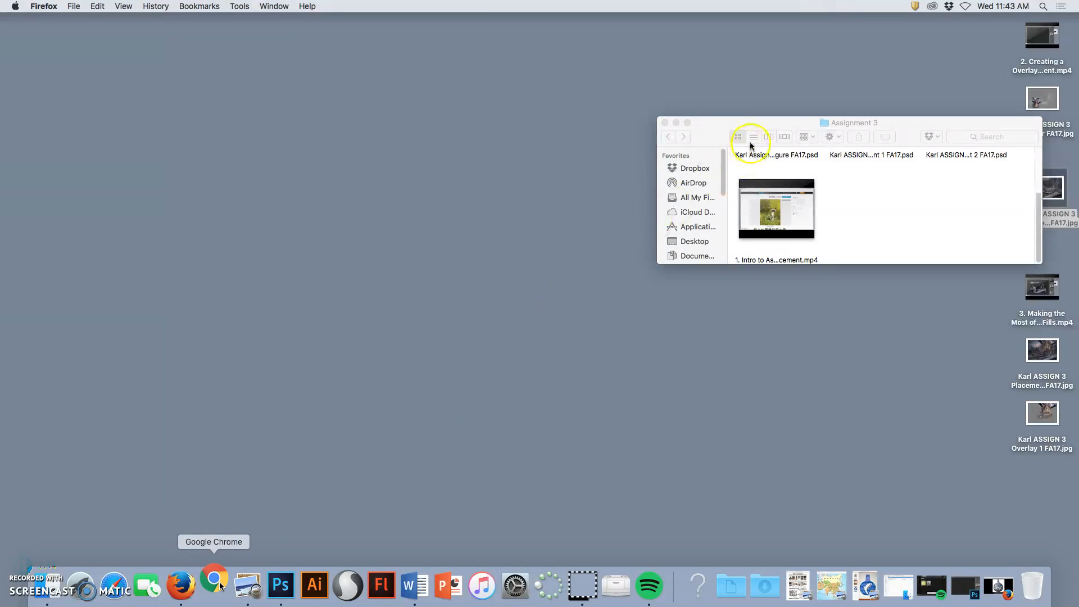
left_click(714, 130)
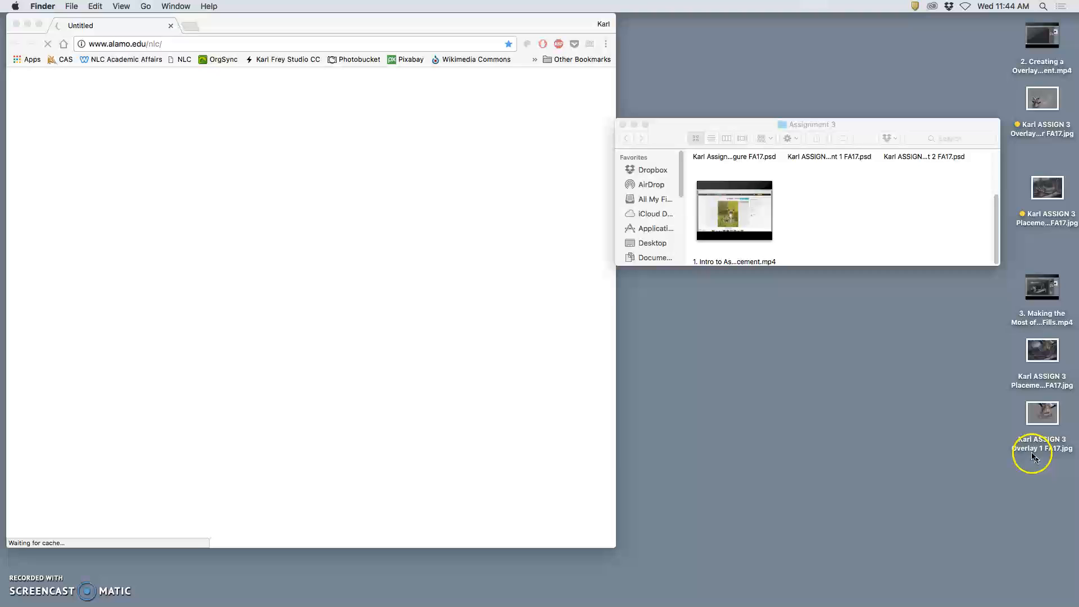
- Tag the Overlay 1 and Placement 1 JPEG files on the Desktop with the orange label
right_click(1036, 447)
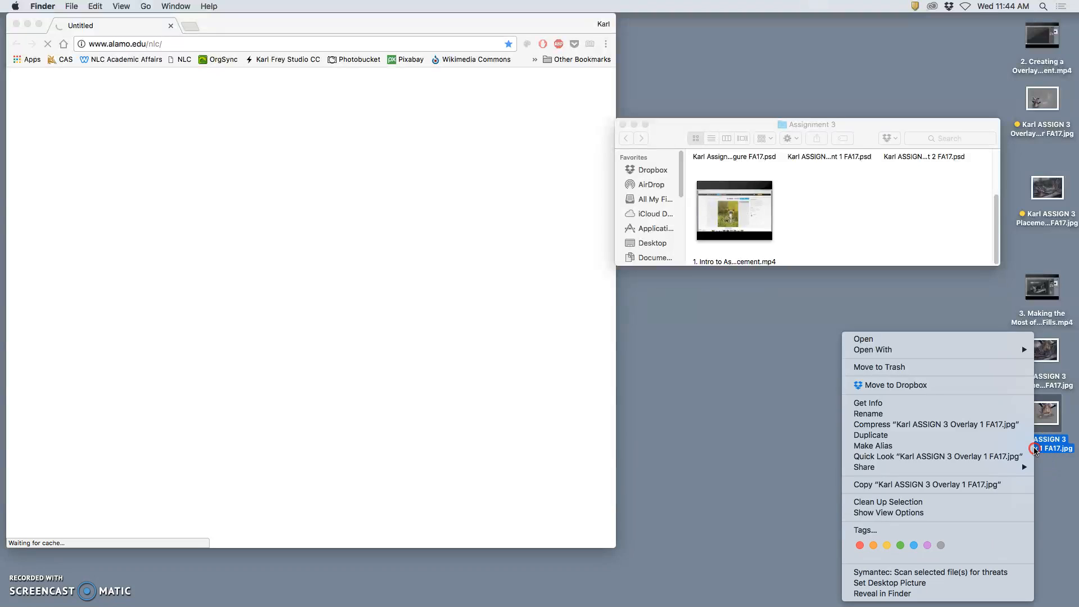
left_click(873, 546)
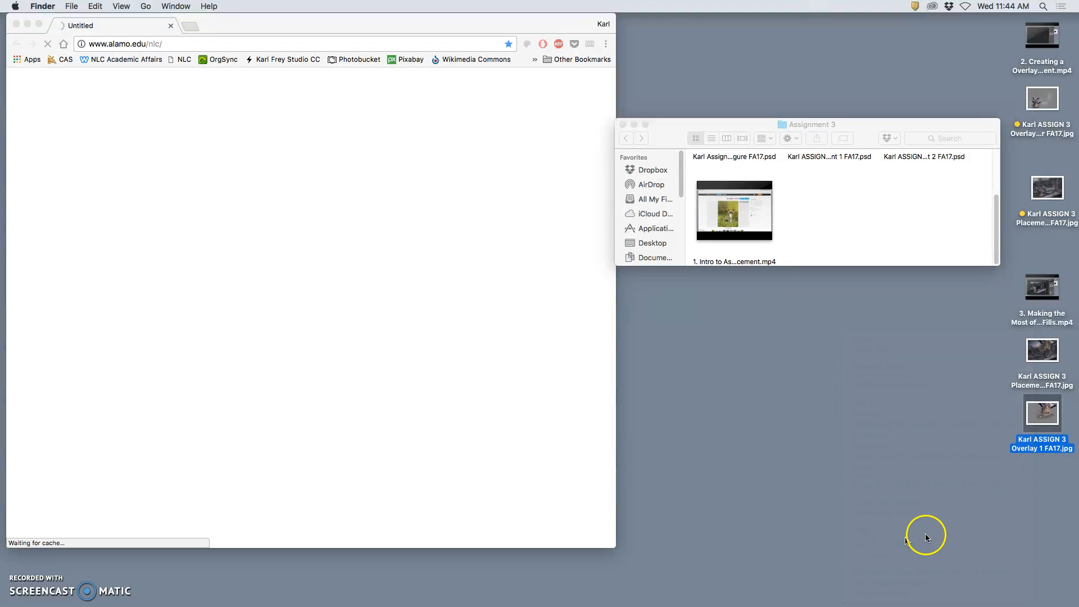
right_click(1033, 384)
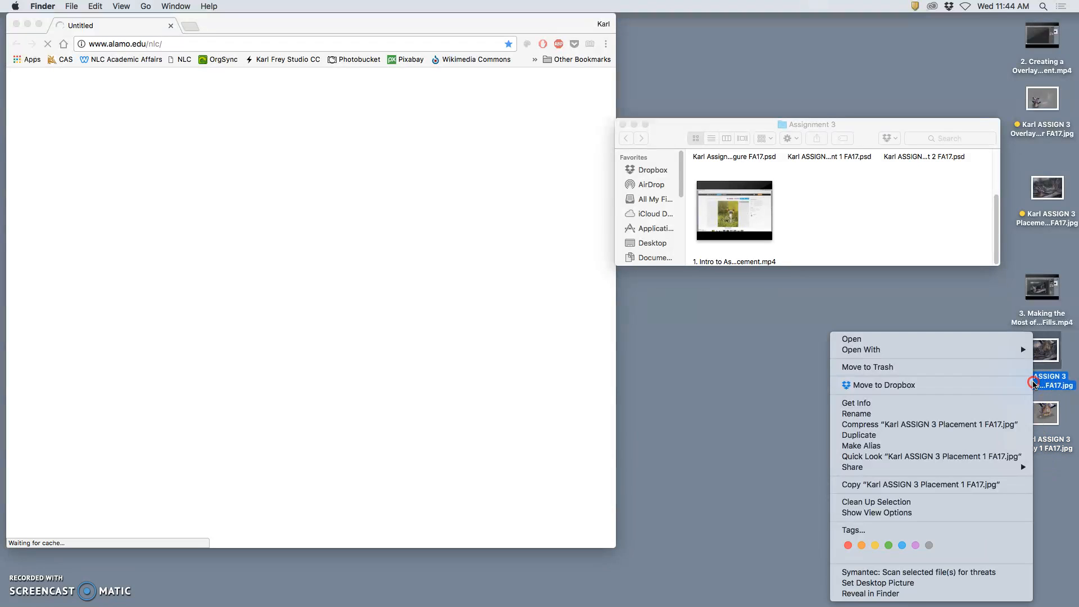
left_click(861, 546)
left_click(861, 471)
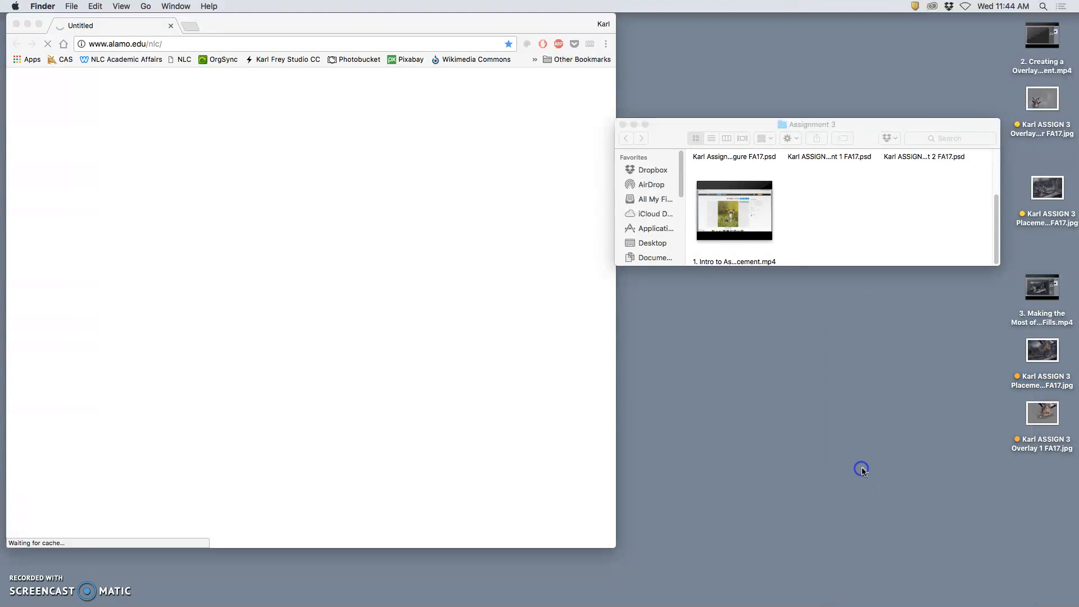
- Open the bookmarked Photobucket site in Chrome and move the browser window closer to the Desktop files
left_click(368, 60)
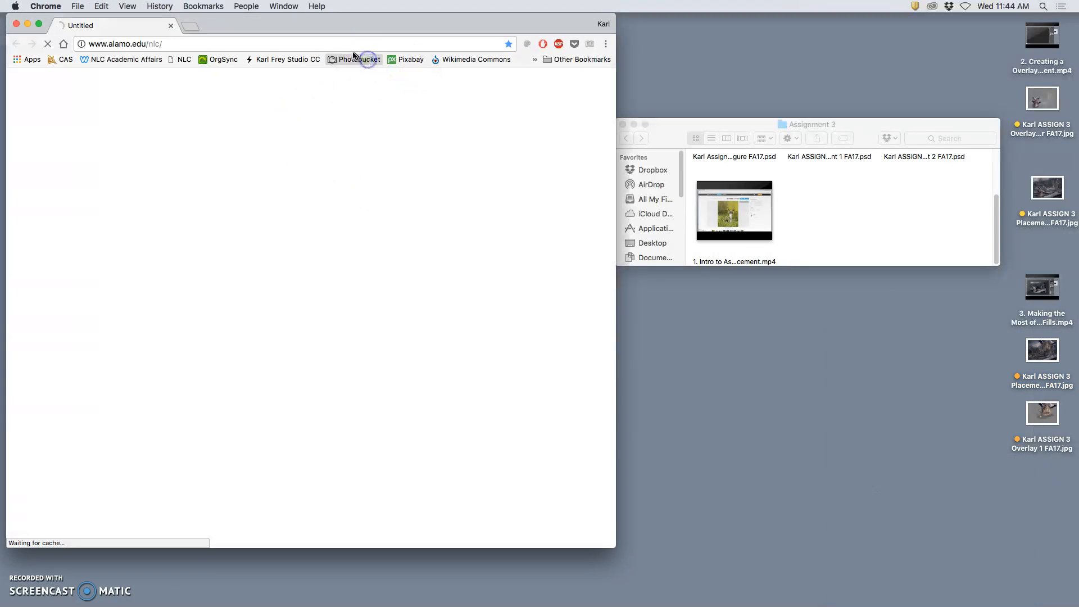
left_click_drag(349, 28, 448, 28)
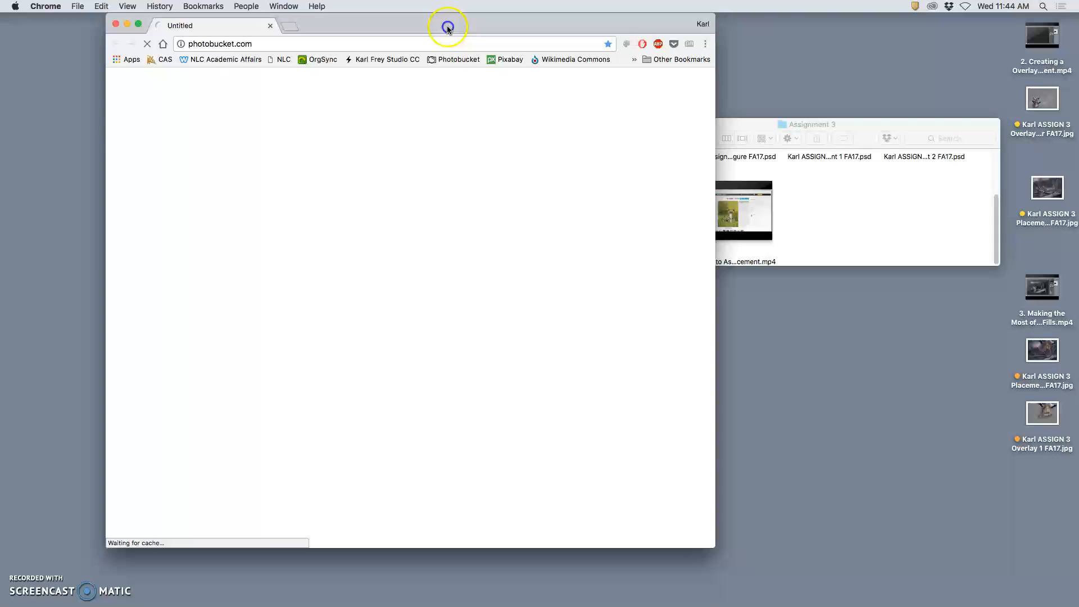
left_click(456, 60)
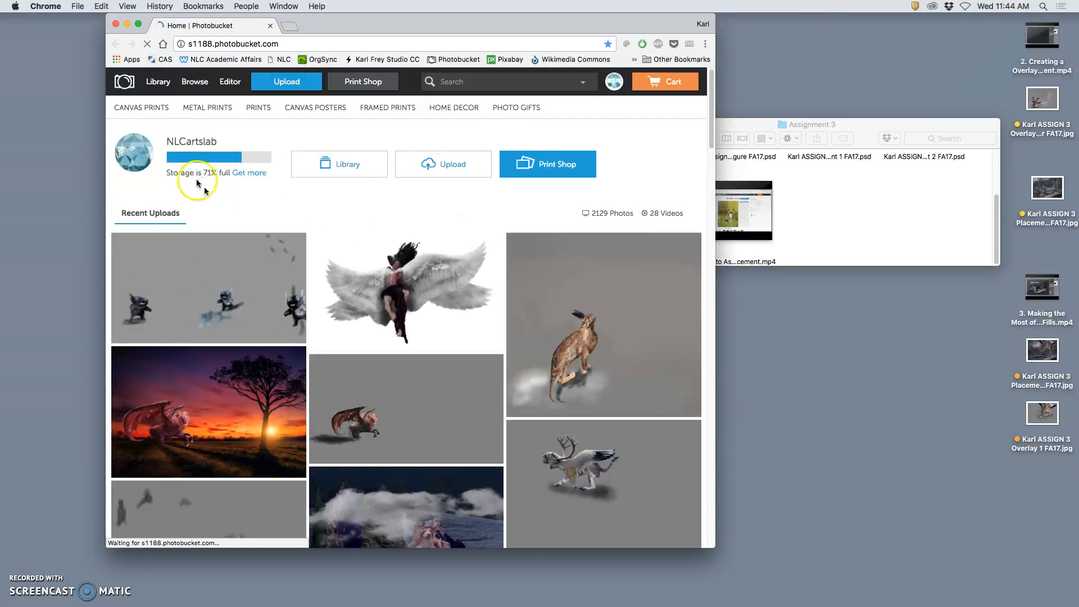
- Open the Photobucket library and expand the DIGITAL ART 1 album and its Digital I Assignments sub-album
left_click(159, 84)
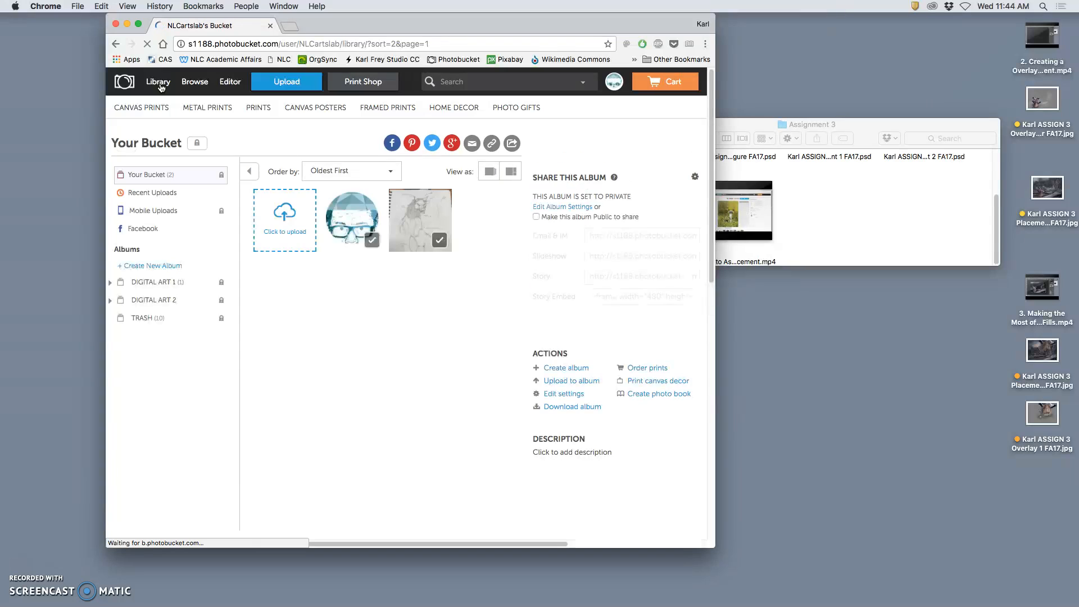
left_click(111, 283)
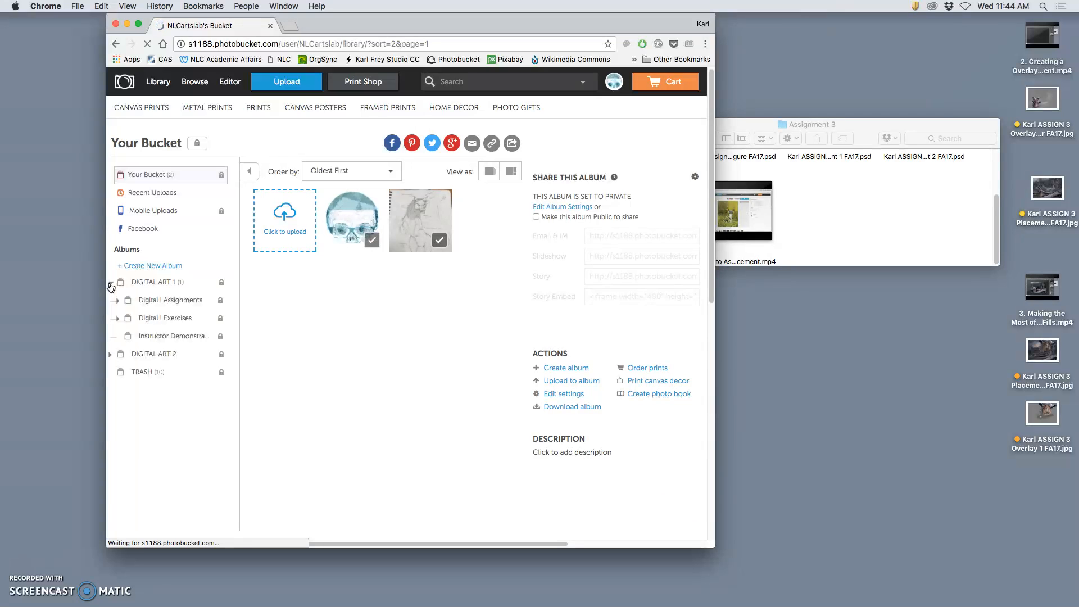
left_click(121, 302)
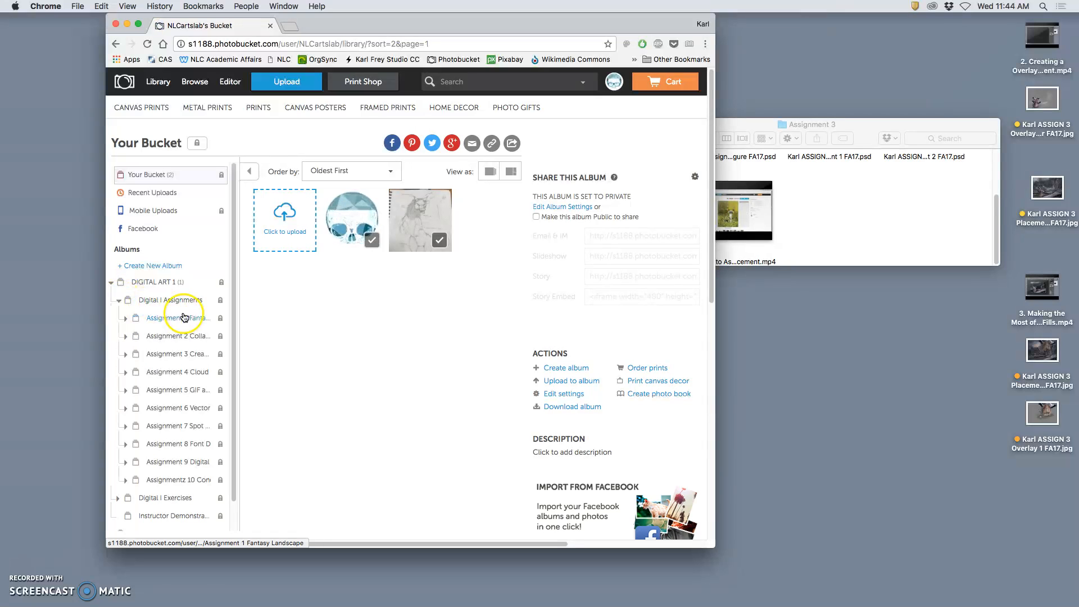
- Upload the four tagged Overlay and Placement JPEG files from the Desktop to the Instructor Demonstrations sub-album of Assignment 3 Creaturescape
left_click(183, 358)
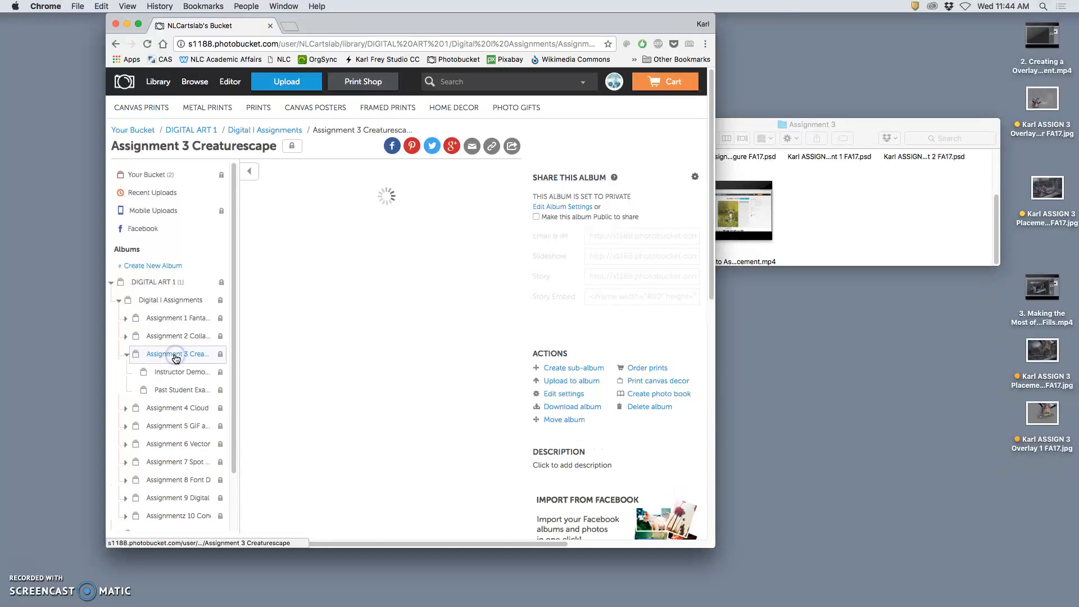
left_click(185, 375)
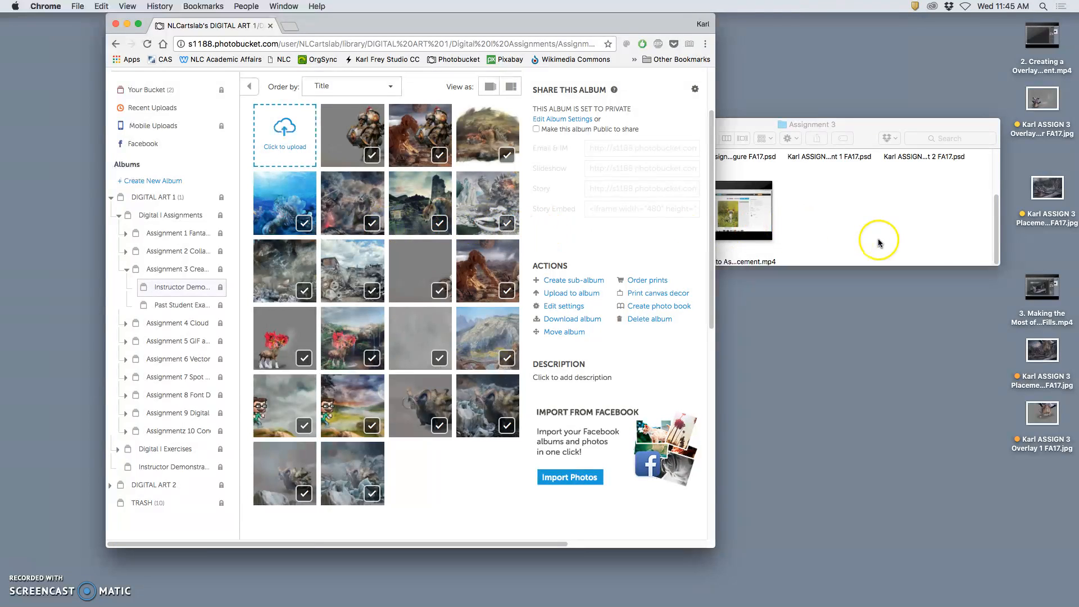
left_click_drag(1011, 84, 1066, 197)
left_click_drag(1020, 343, 1036, 409)
left_click_drag(1046, 355, 480, 482)
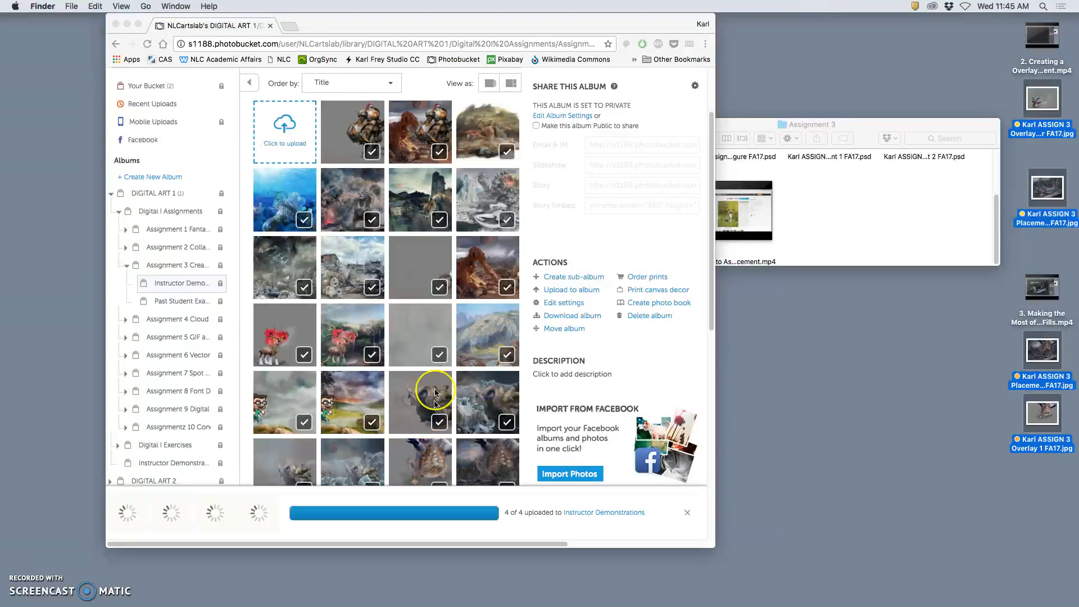
- Open the uploaded Overlay 1 image and title it with FA17, the artist's first name and the number 1
scroll(436, 379, "down", 3)
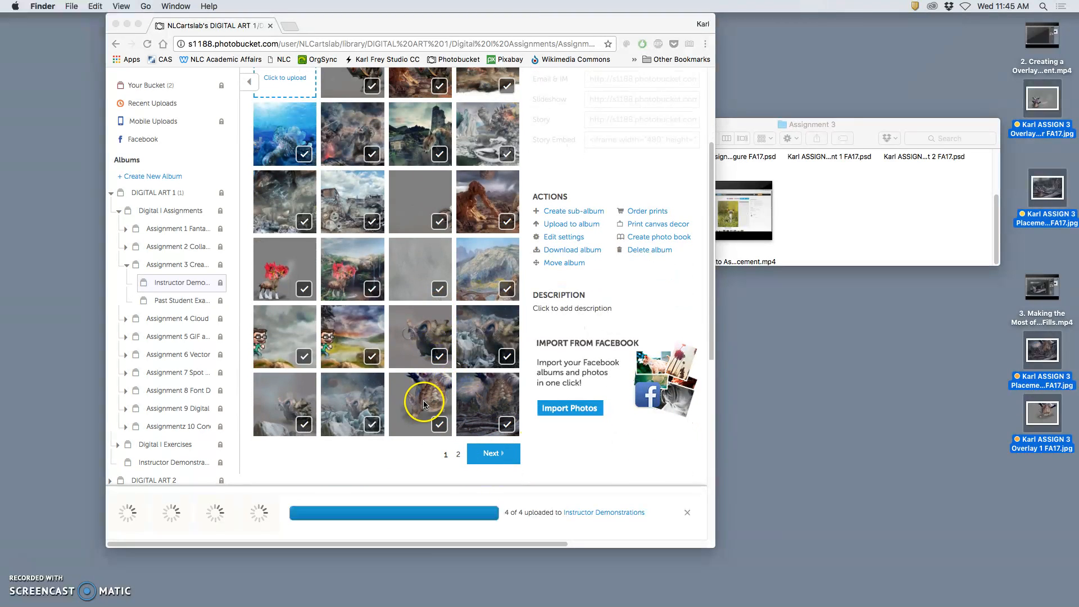
left_click(451, 406)
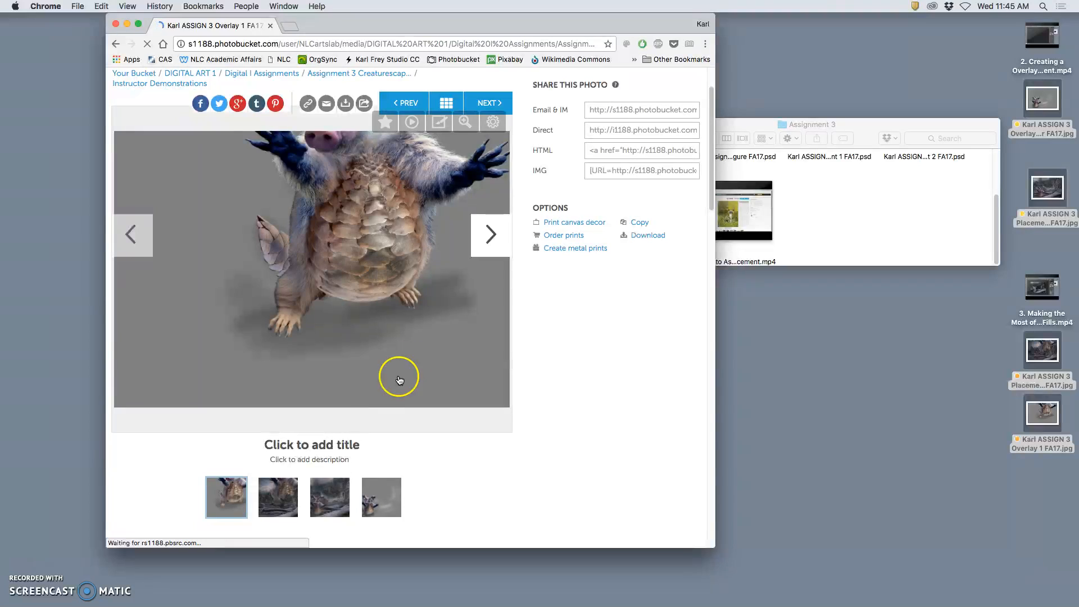
left_click(339, 449)
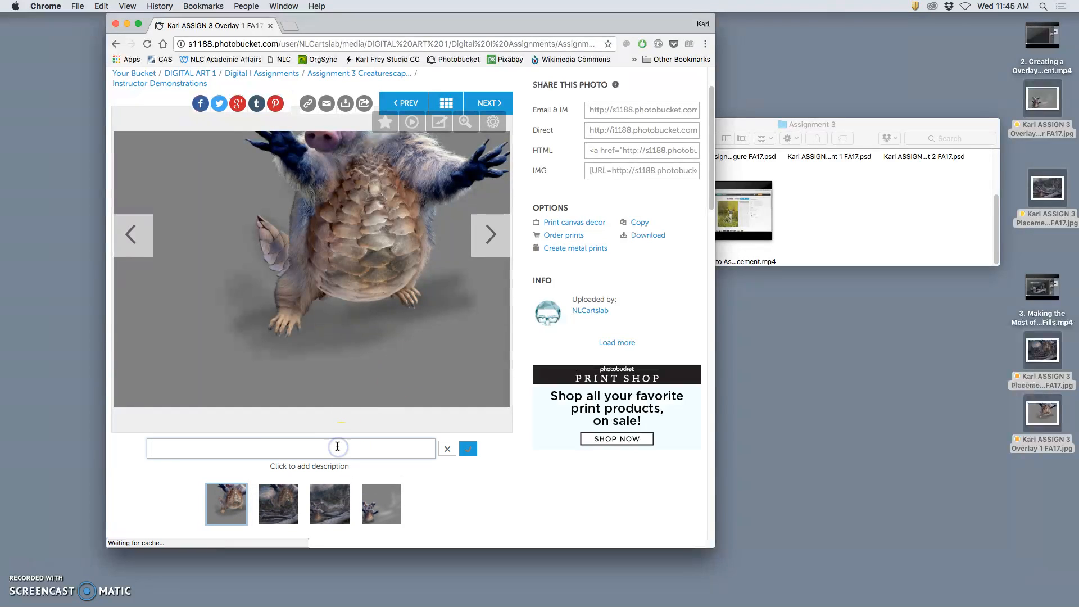
type("FA17")
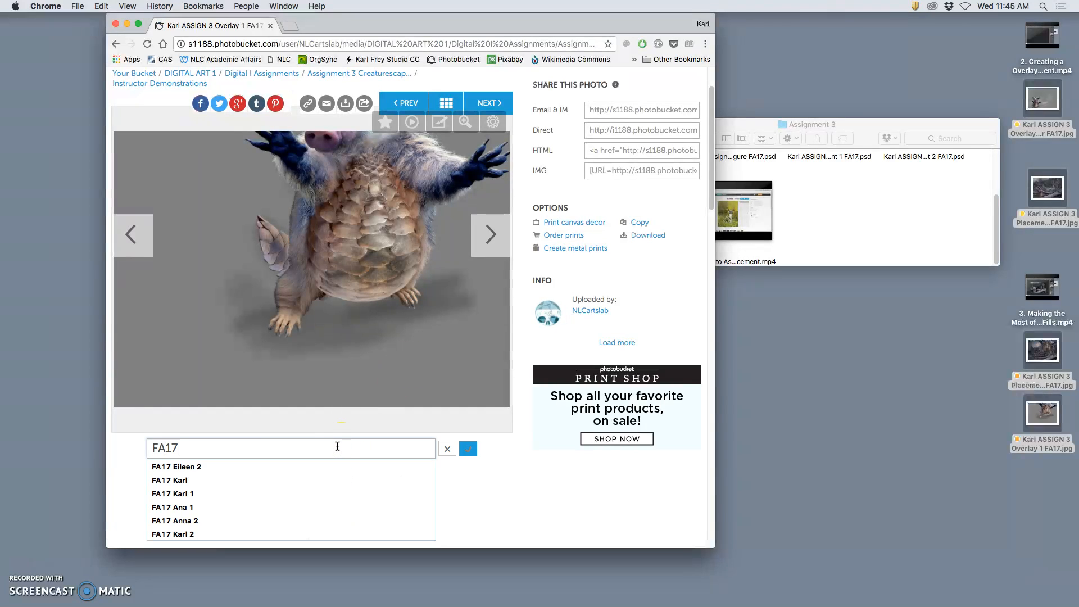
type(" Karl 1")
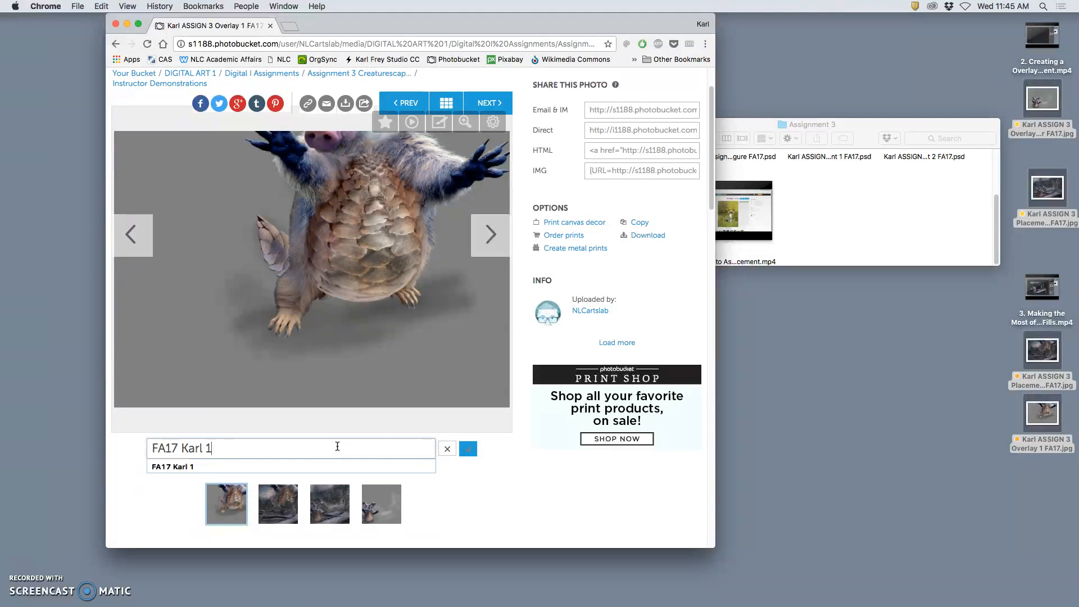
left_click(469, 450)
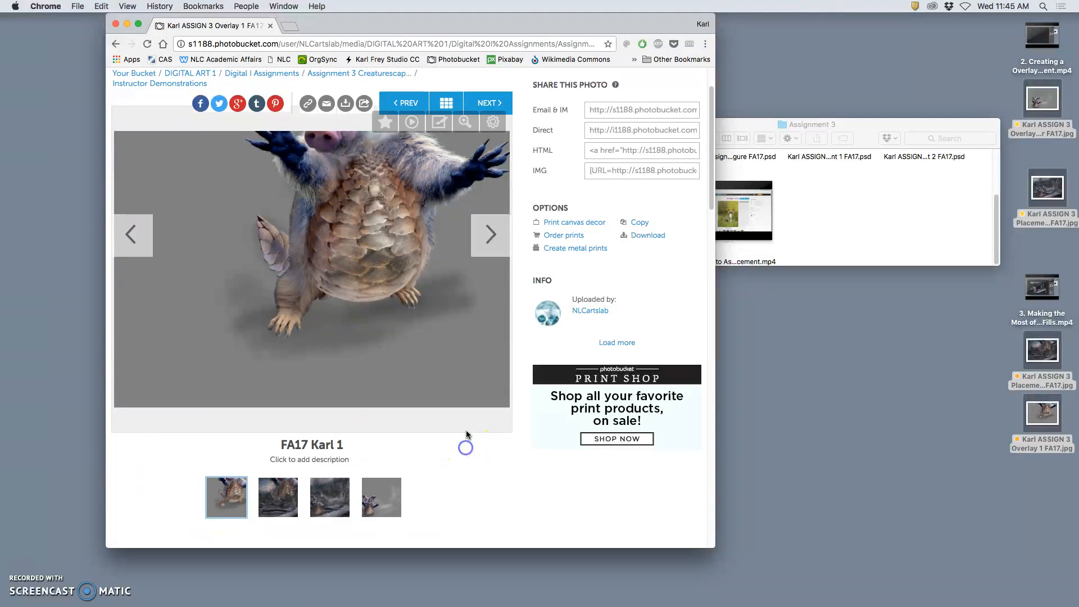
- Title the Placement 1 image with FA17, the artist's first name and the number 2
left_click(491, 236)
left_click(343, 445)
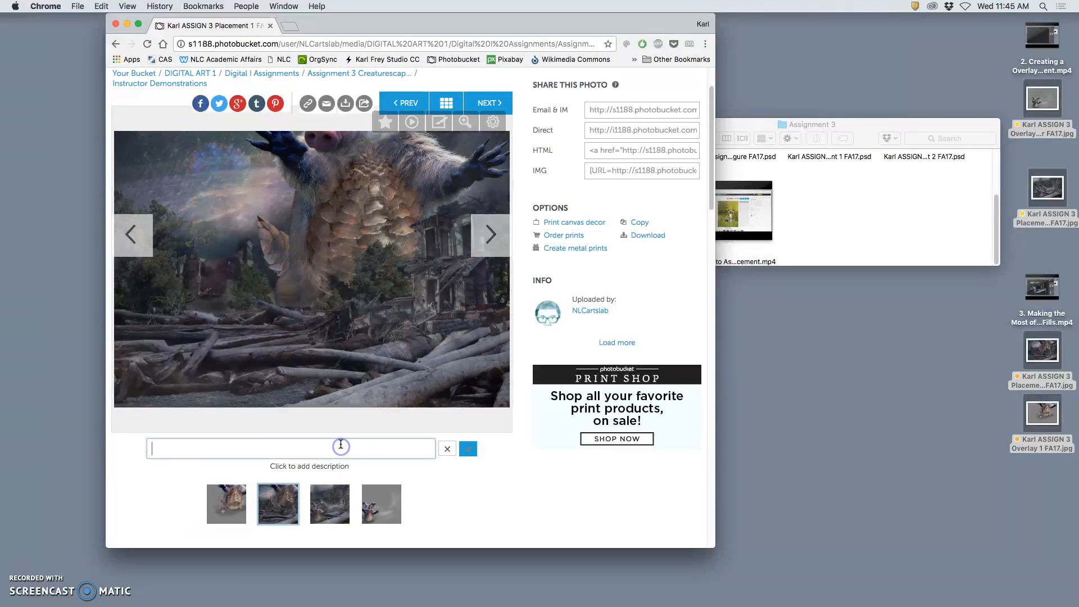
type("FA17 Karl 2")
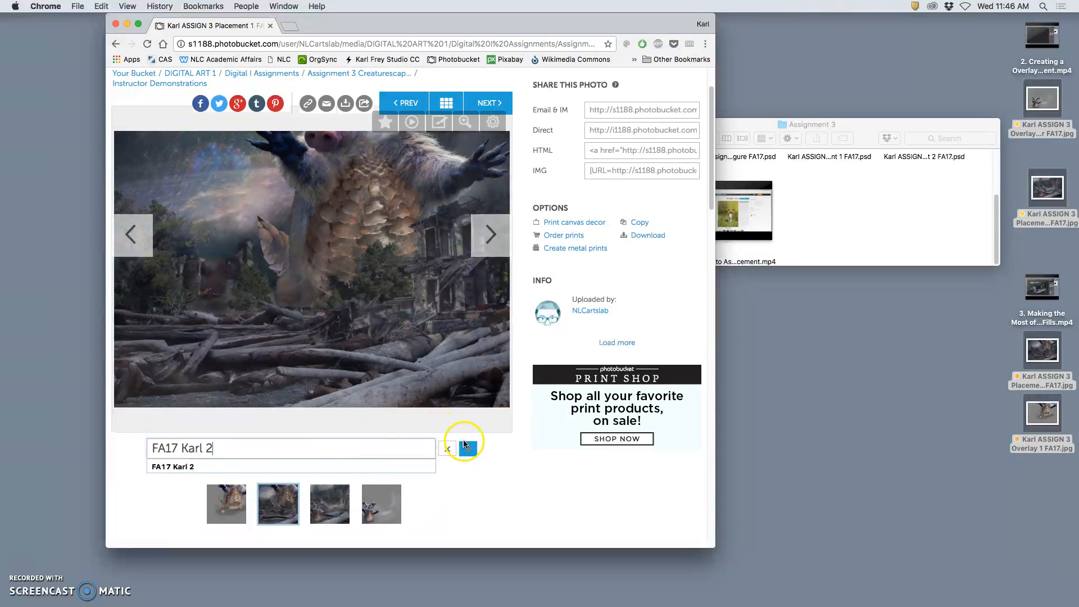
left_click(468, 449)
- Skip to the gray Overlay Layer image and title it with FA17, the artist's first name and the number 3
left_click(490, 234)
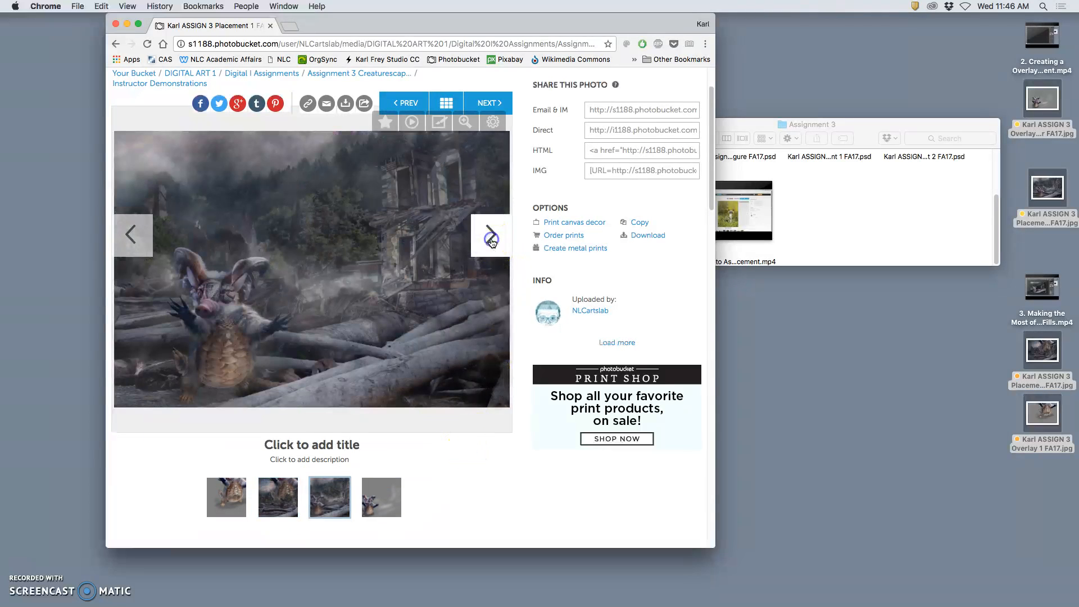
left_click(489, 247)
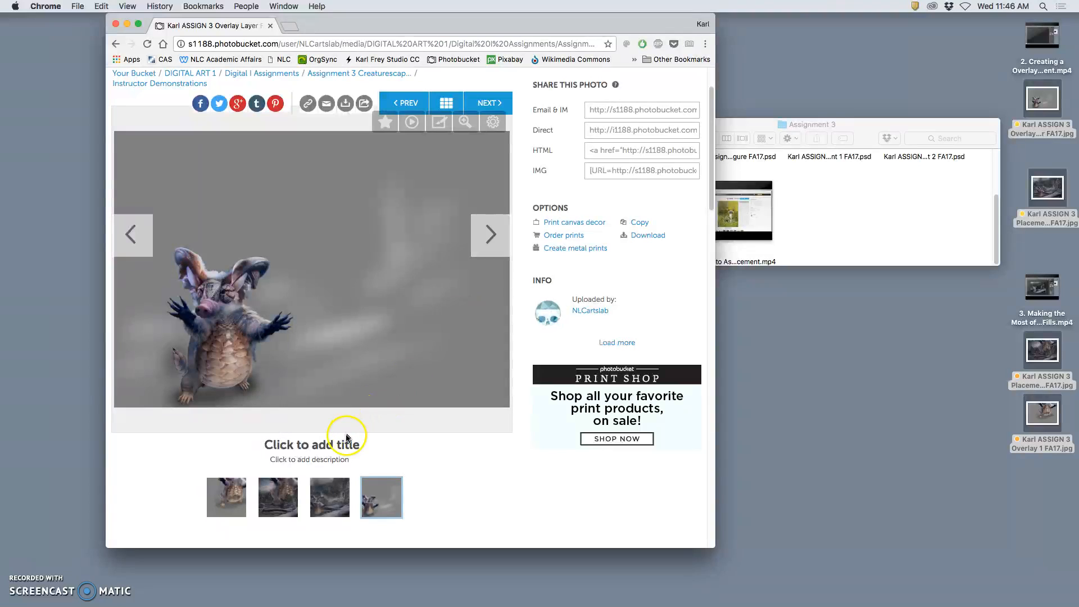
left_click(341, 445)
type("FA1")
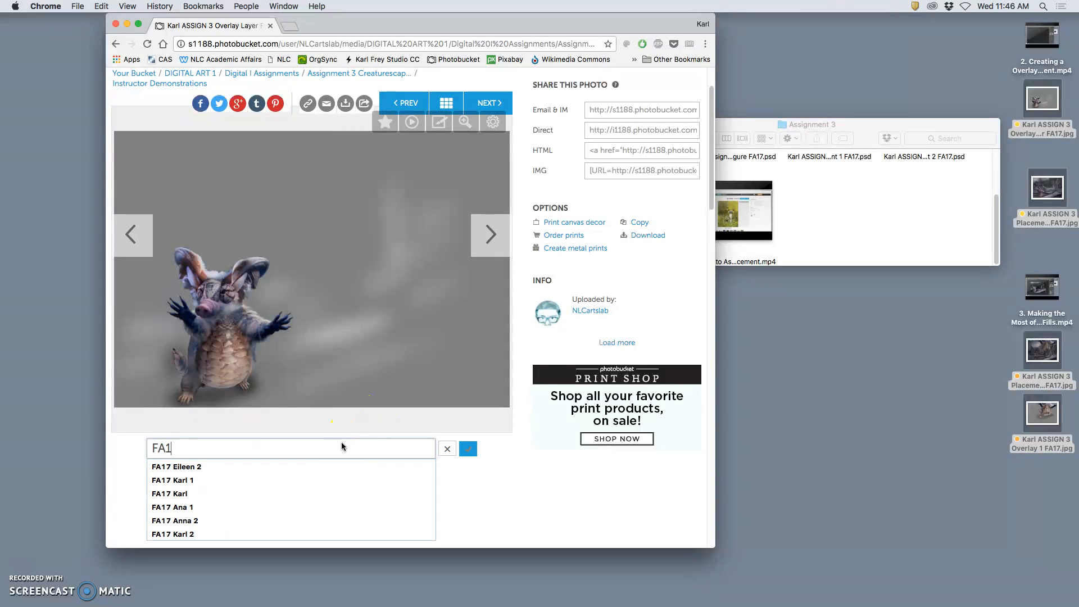
type("7 Karl")
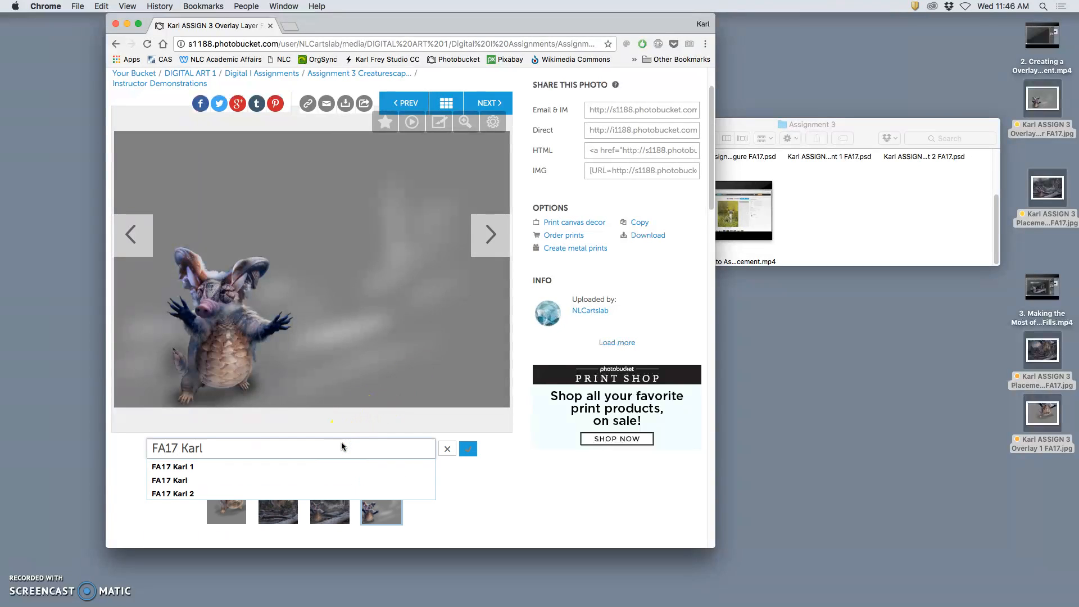
type(" 3")
left_click(468, 449)
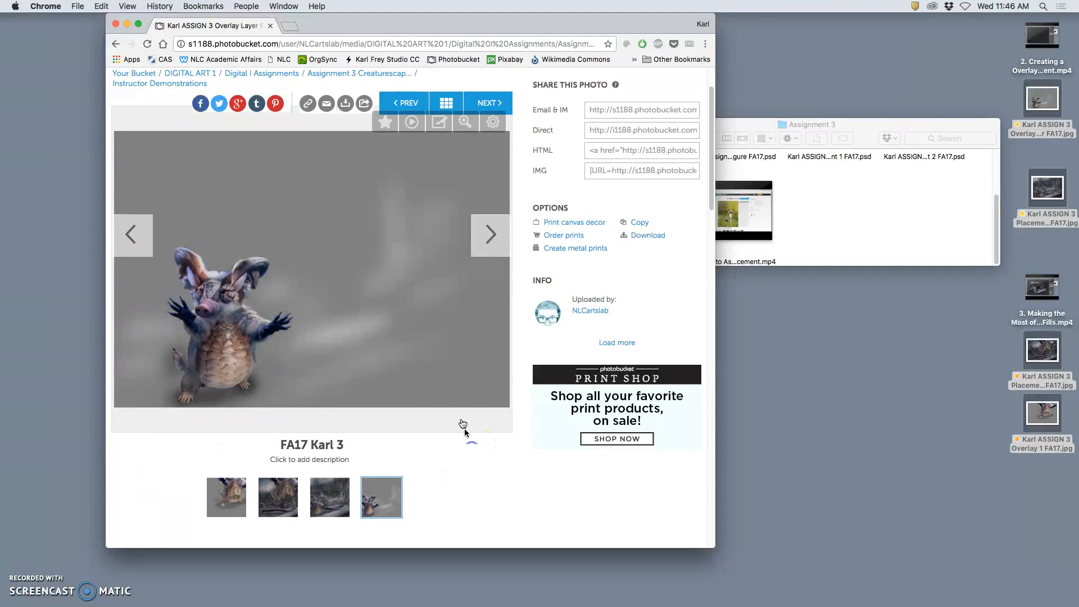
- Go back to the Placement 2 image and title it with FA17, the artist's first name and the number 4
left_click(132, 233)
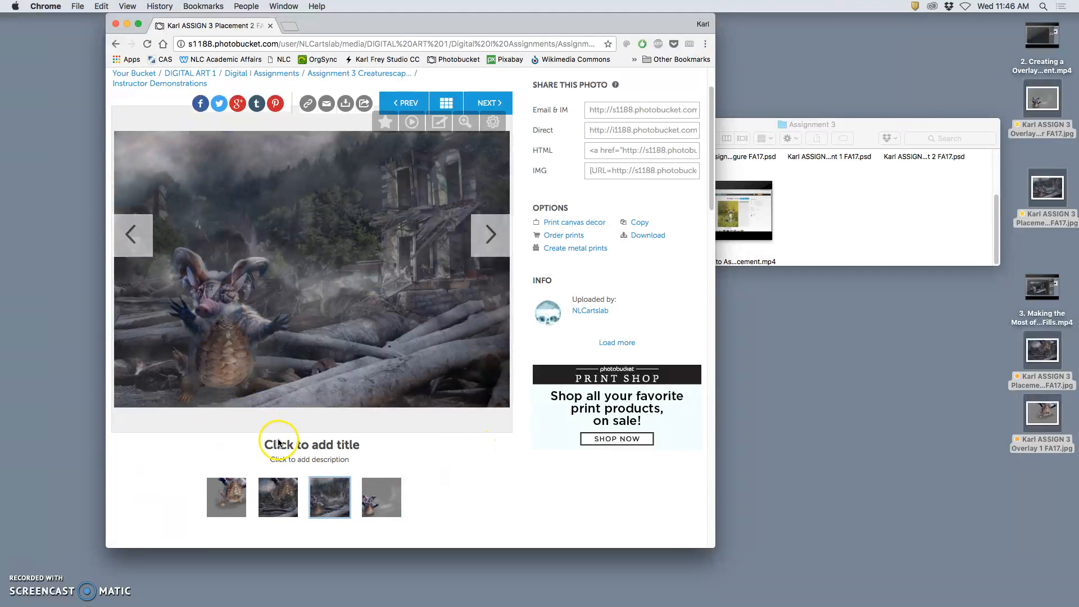
left_click(296, 447)
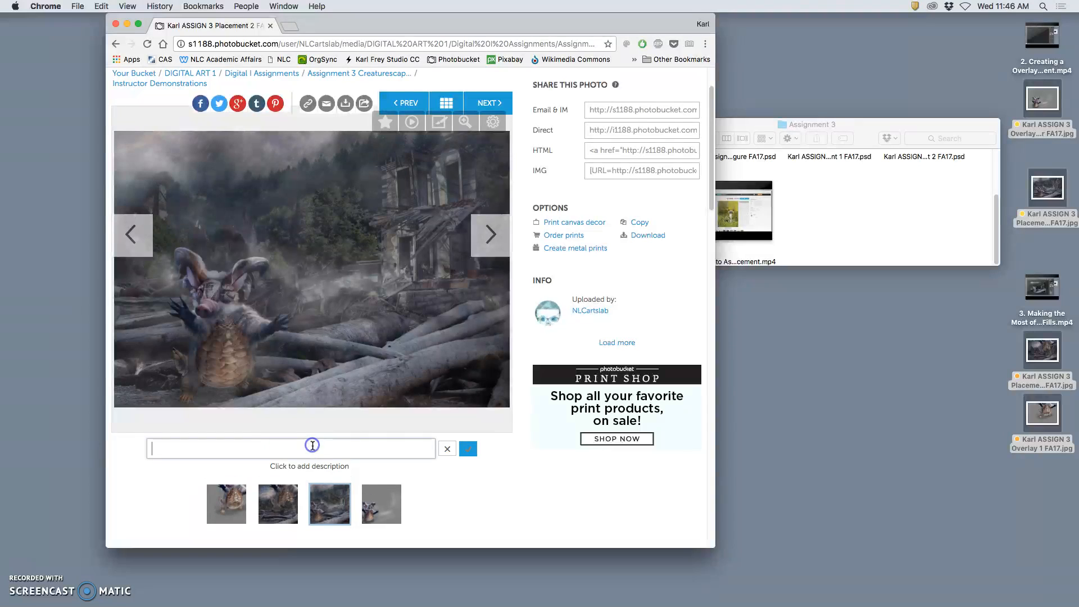
type("FA17 Karl ")
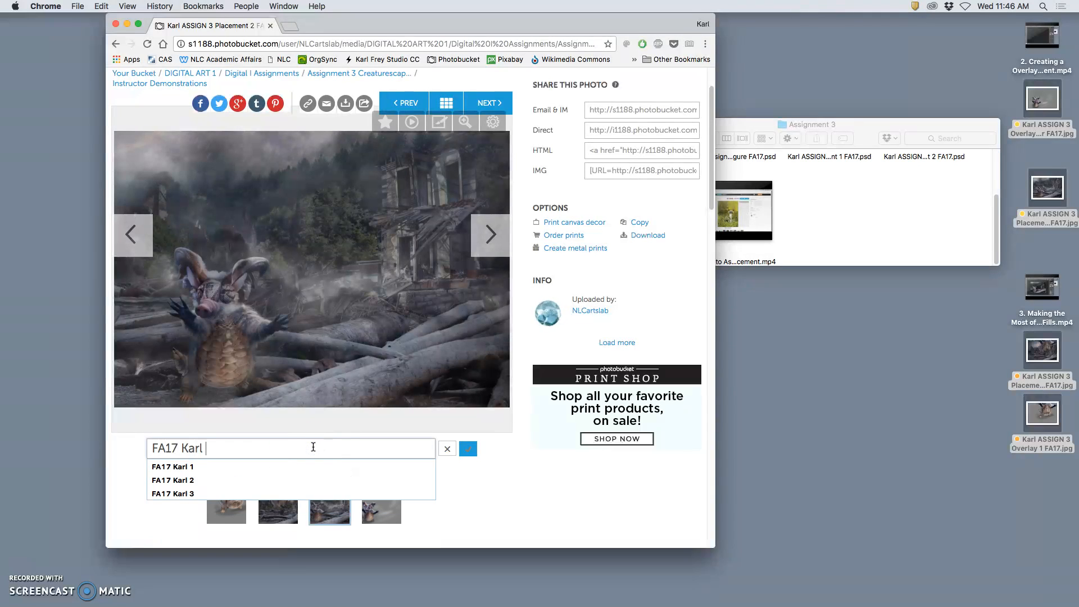
type("4")
left_click(459, 458)
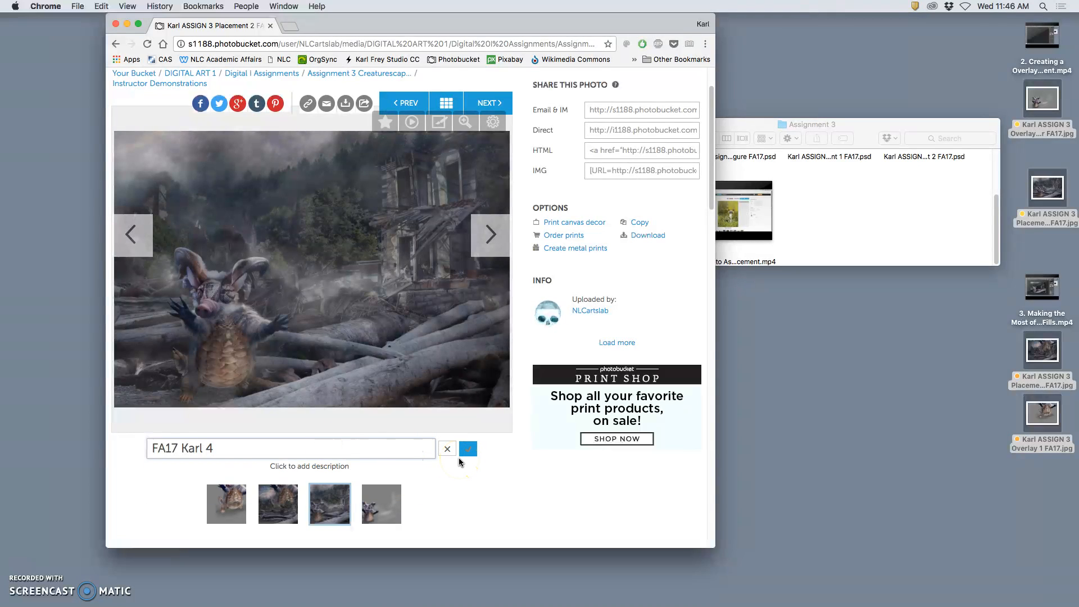
left_click(469, 451)
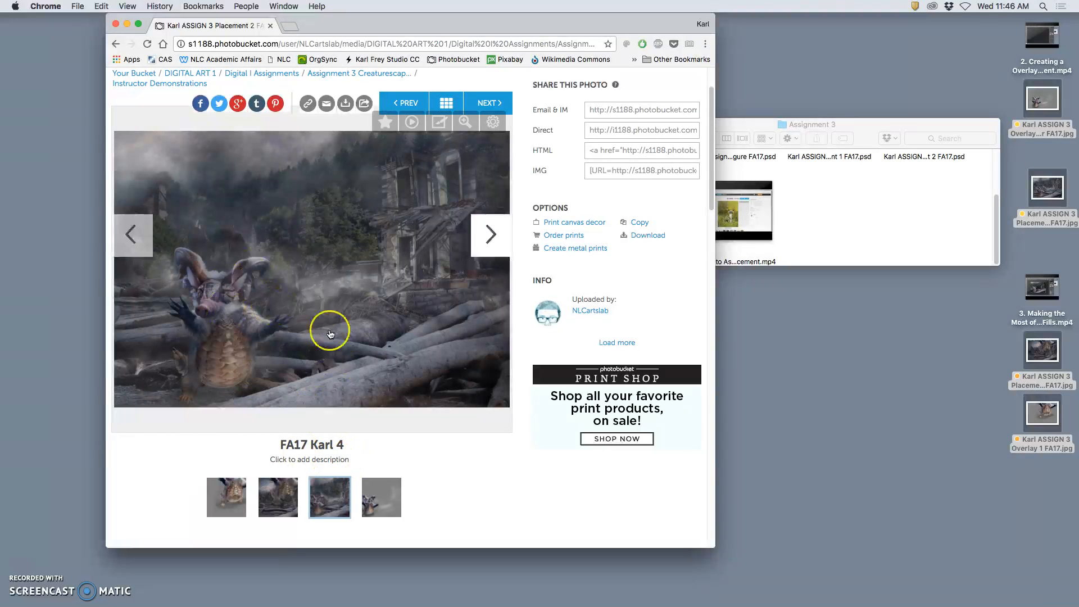
- Return to the Instructor Demonstrations album and view its images in sequence from FA16 number 3 through FA17 number 4
left_click(195, 84)
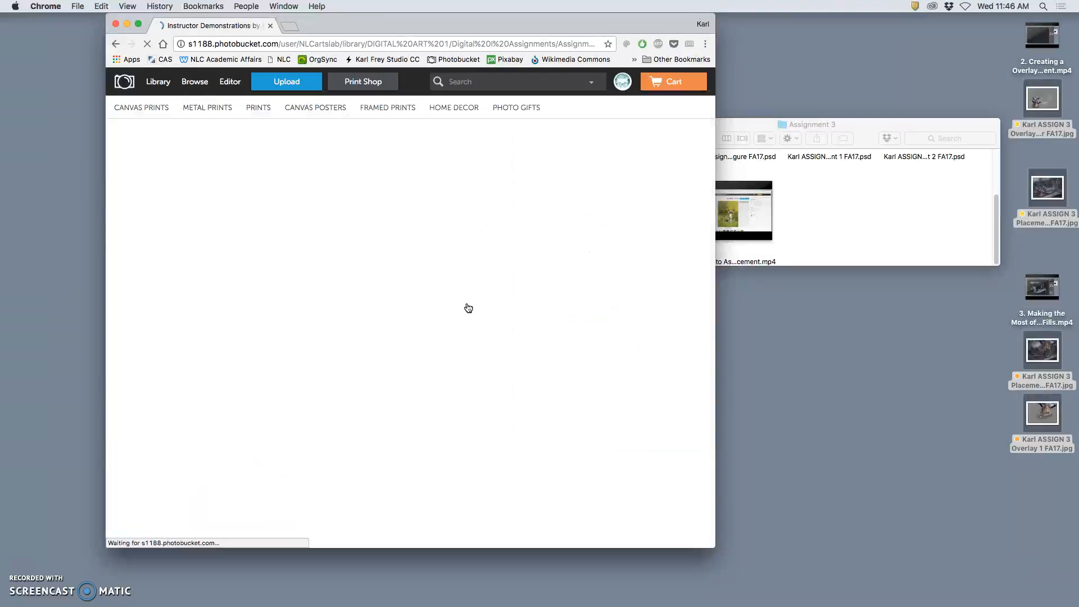
scroll(449, 344, "down", 3)
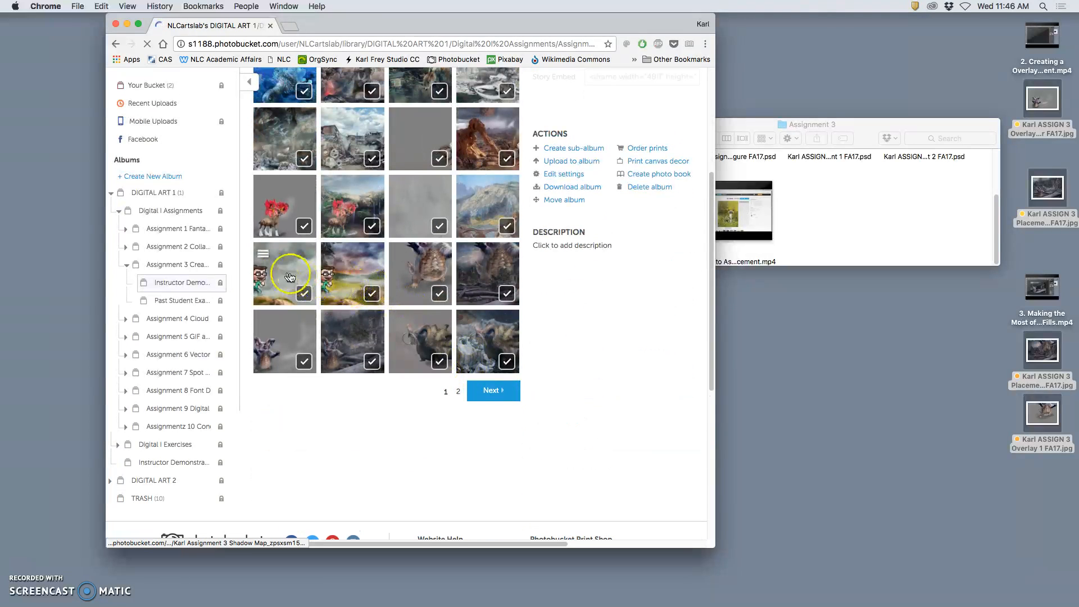
left_click(502, 300)
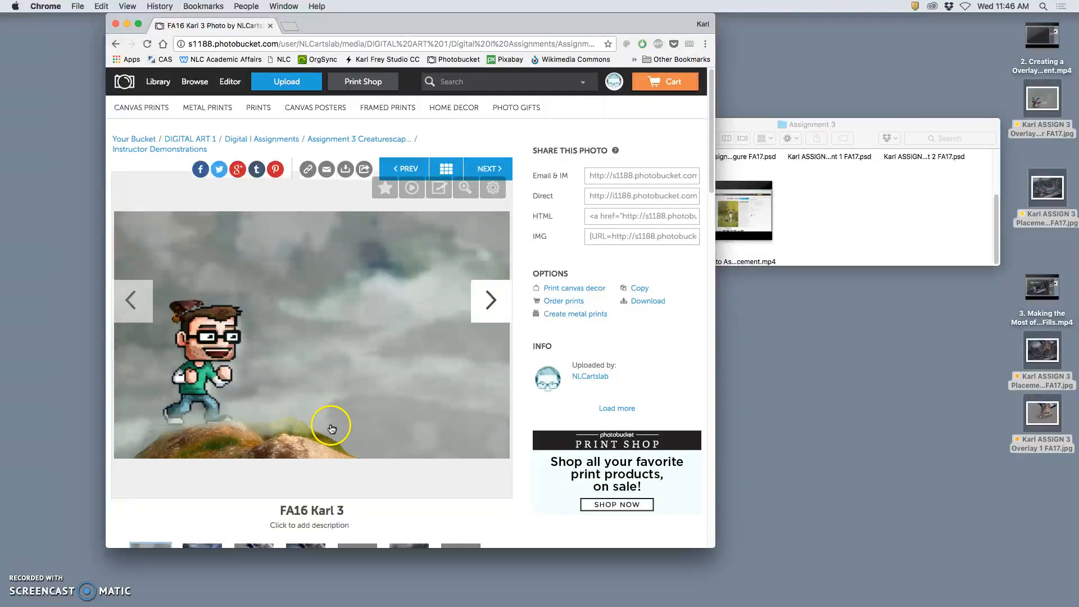
left_click(492, 302)
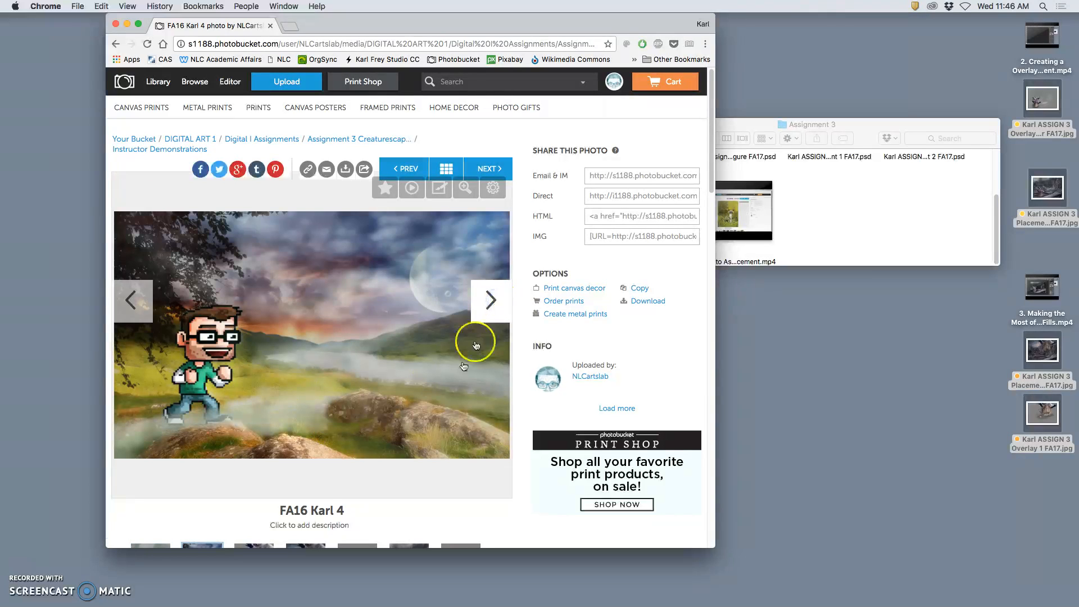
left_click(490, 306)
left_click(491, 307)
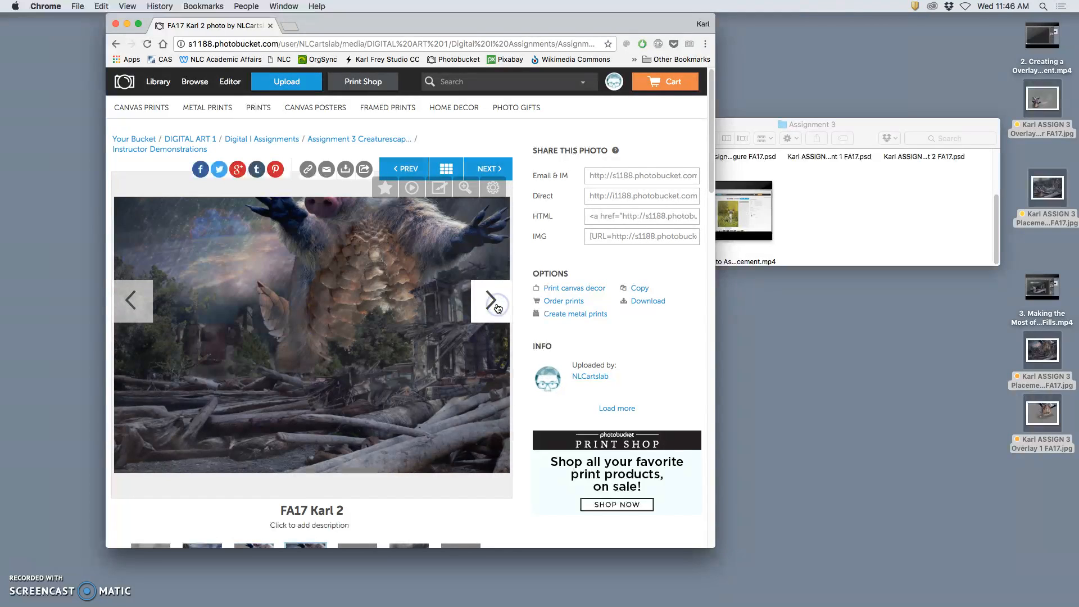
left_click(497, 308)
left_click(497, 307)
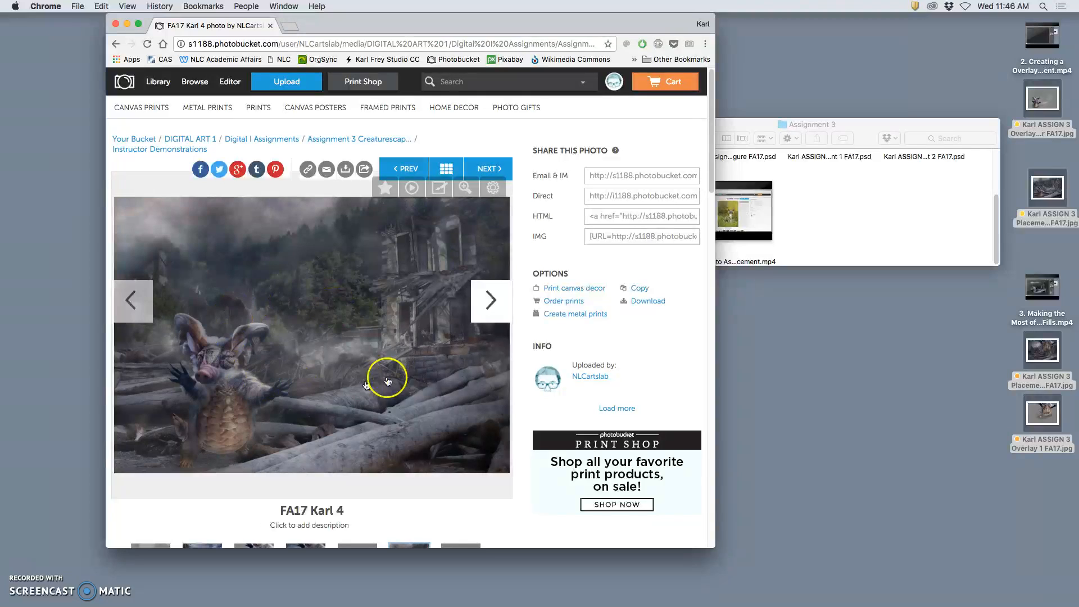
- Compare the gray overlays with their composites by browsing the FA17 images and the rest of the album, ending at the image titled 2
left_click(142, 299)
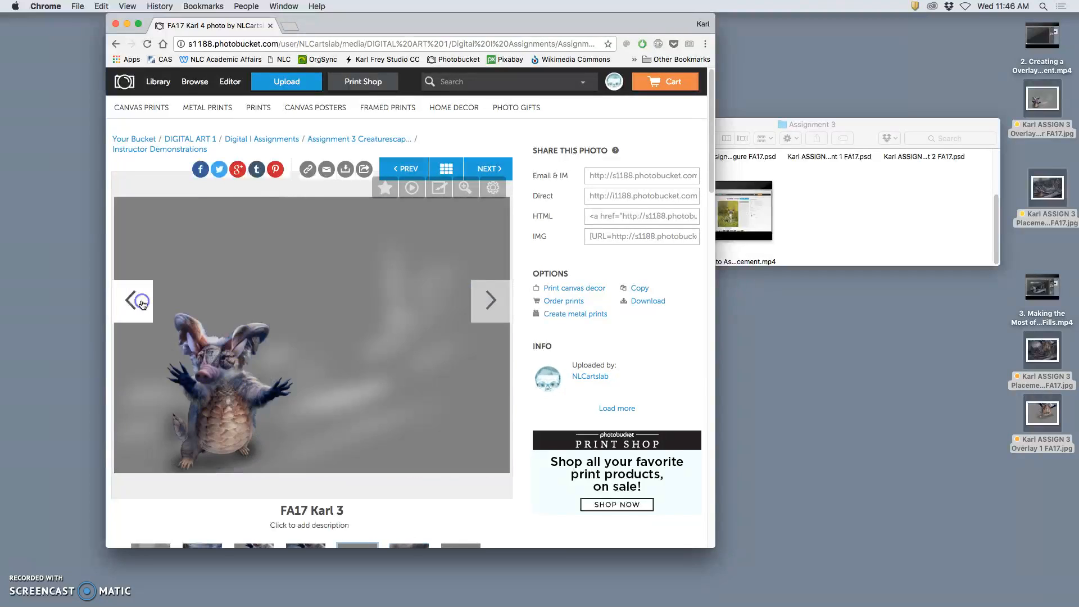
left_click(142, 304)
left_click(482, 308)
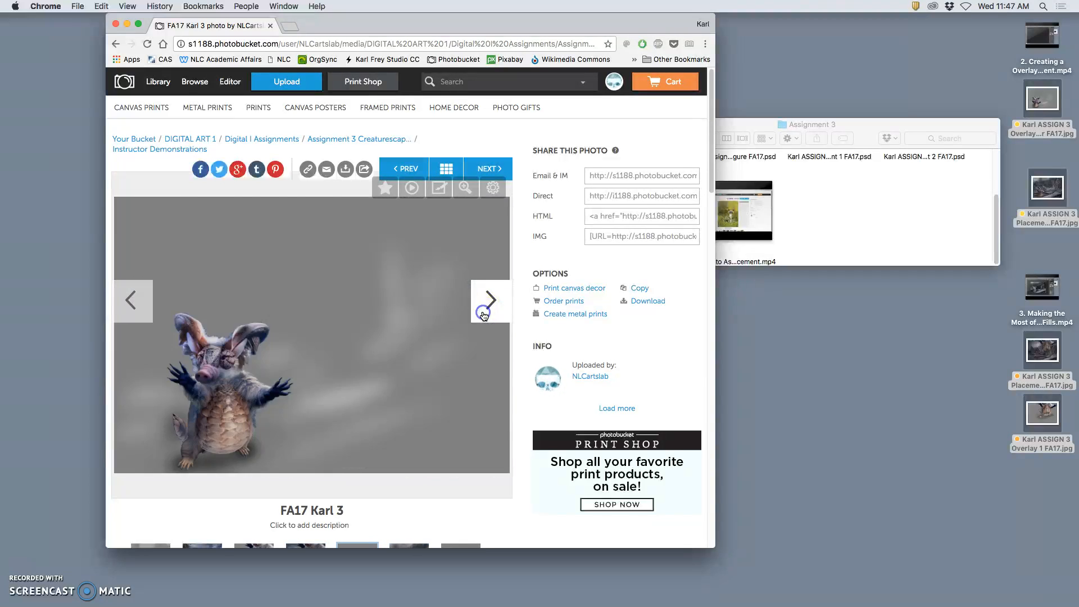
left_click(483, 314)
left_click(483, 314)
left_click(483, 314)
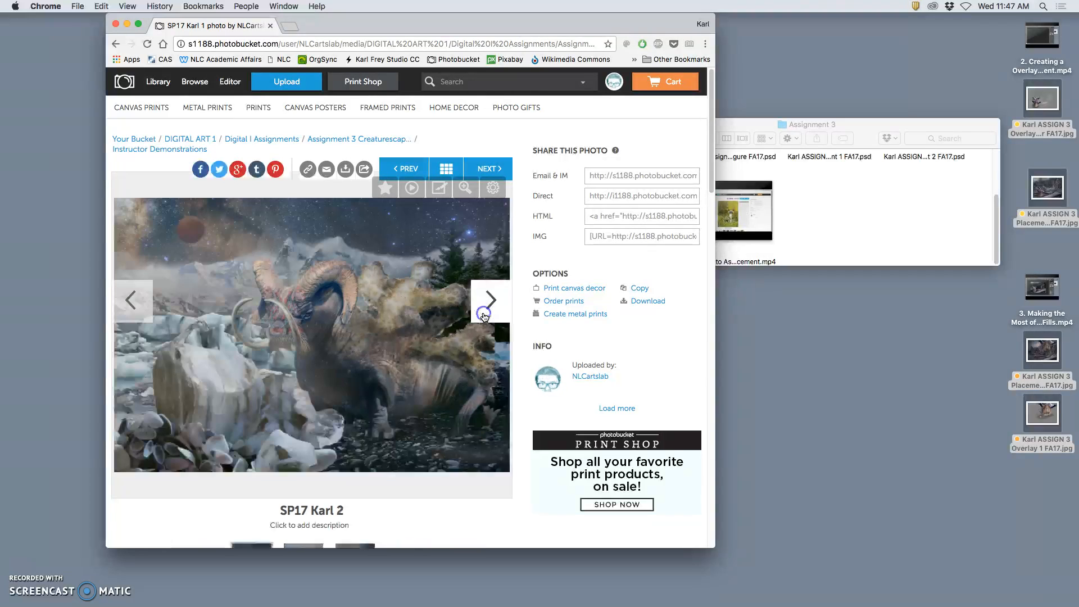
left_click(483, 315)
left_click(483, 315)
left_click(483, 315)
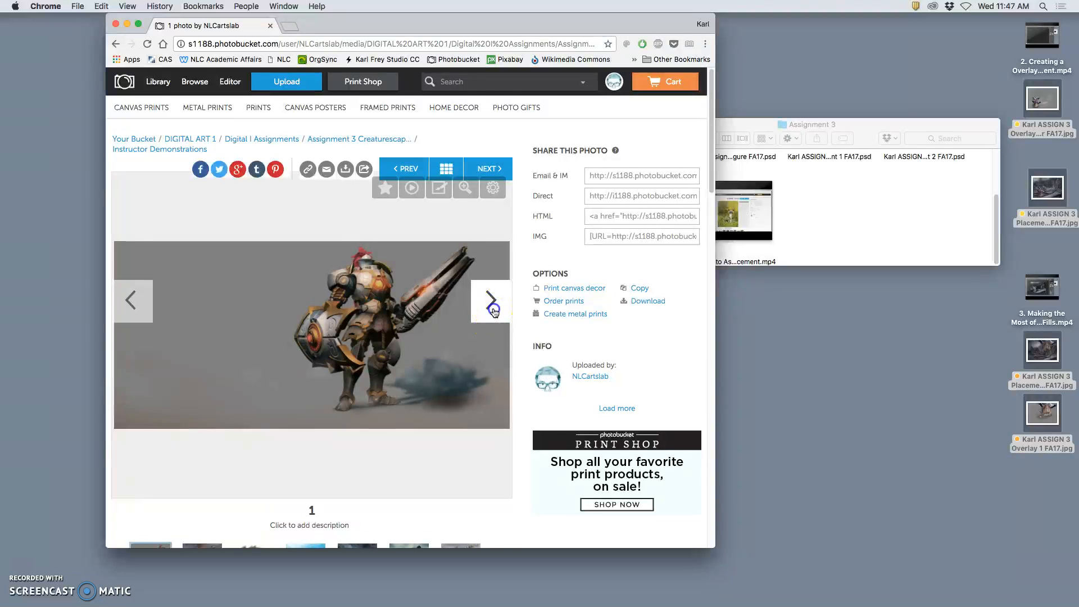
left_click(492, 306)
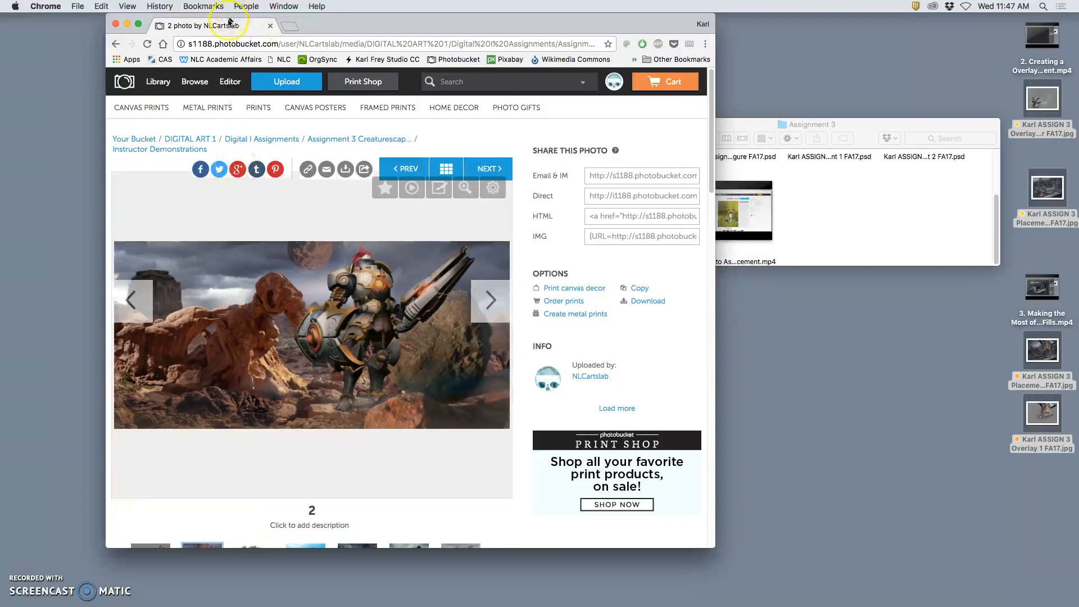